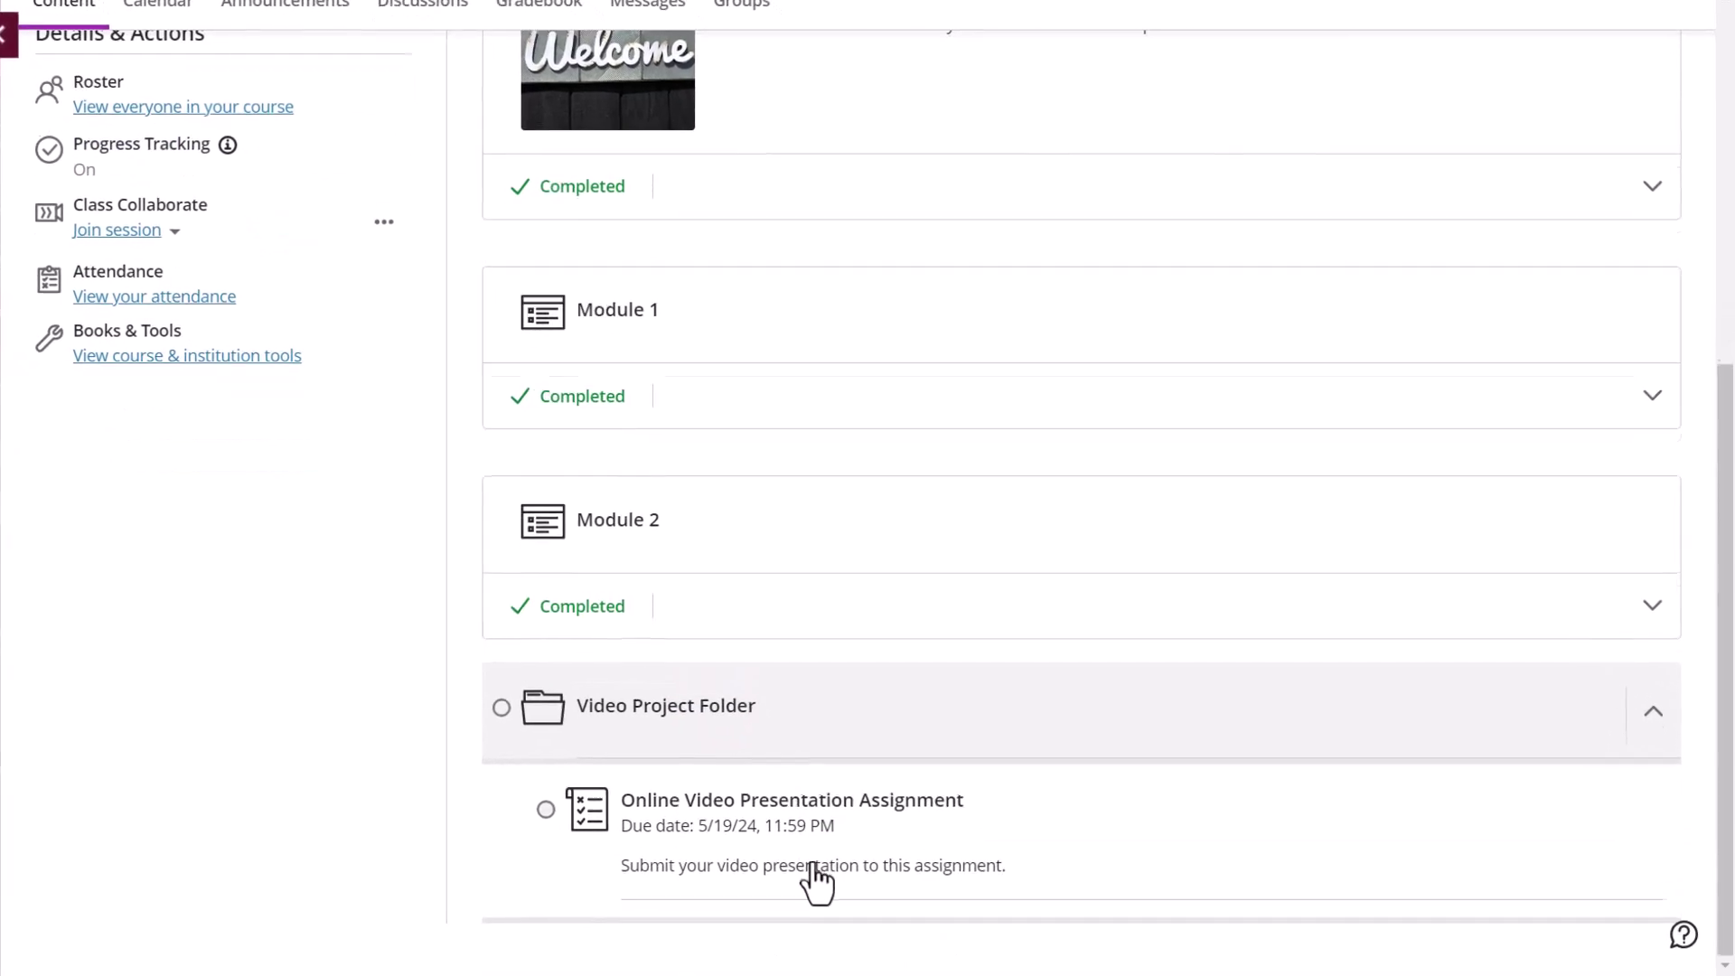
Step: Start an attempt on the Online Video Presentation Assignment and open the Submission box's insert-content list
left_click(738, 801)
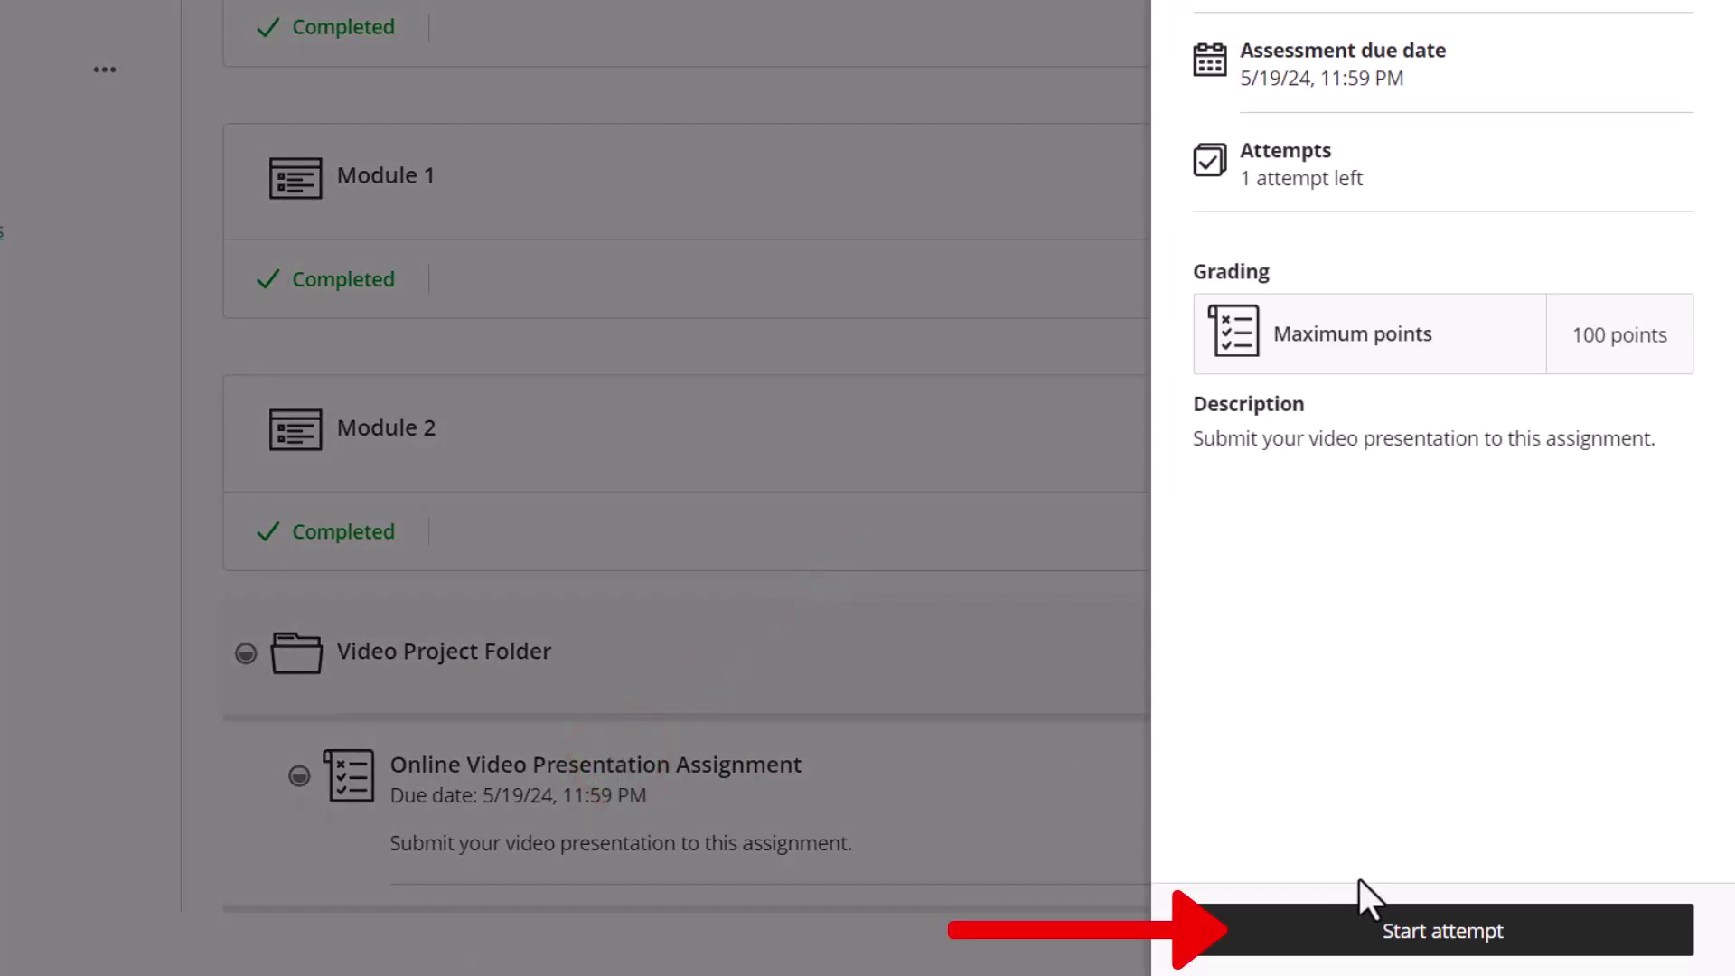
left_click(1372, 932)
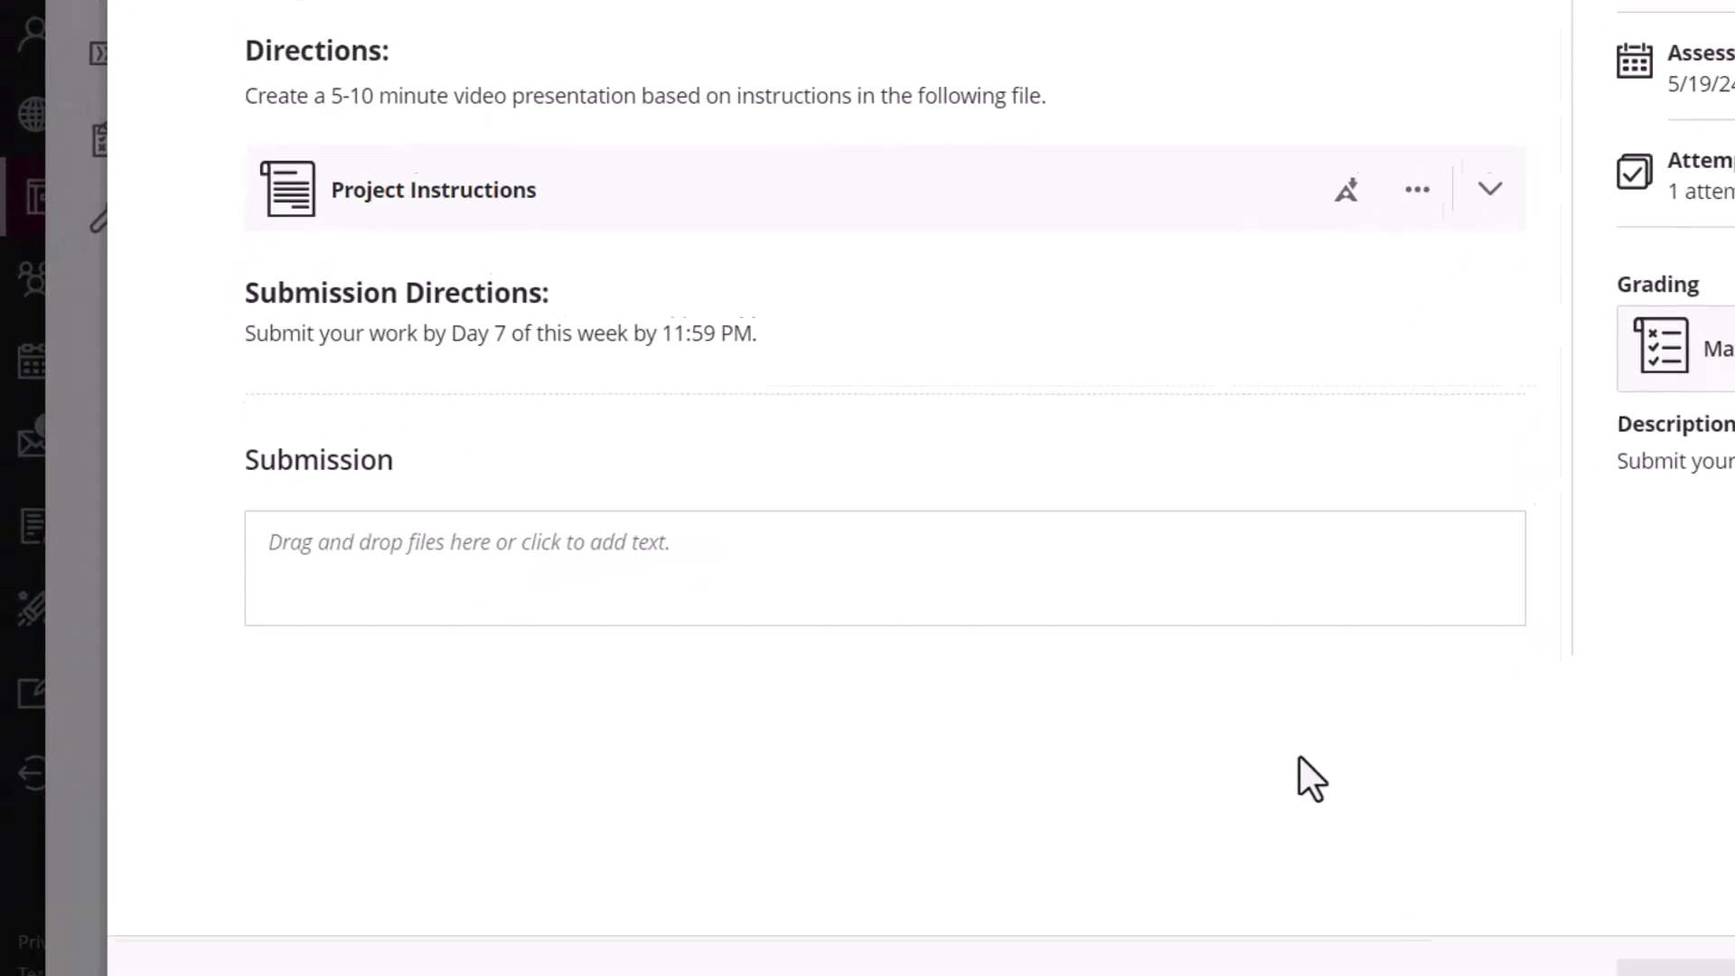
left_click(898, 589)
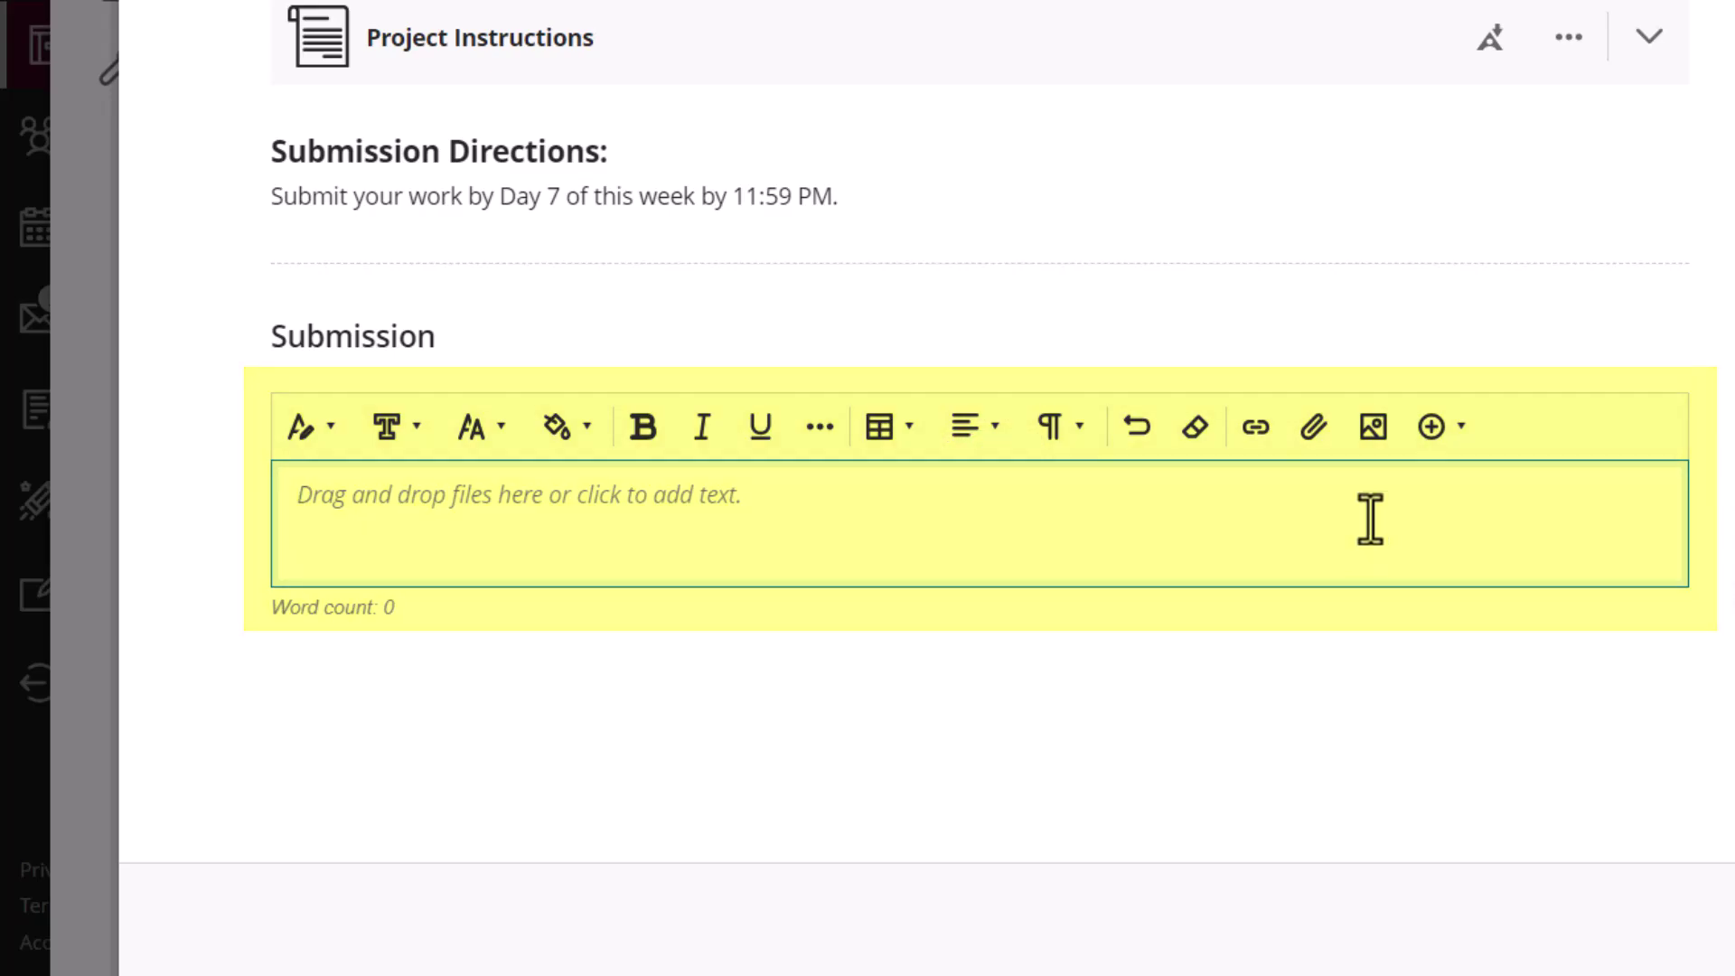
left_click(1432, 431)
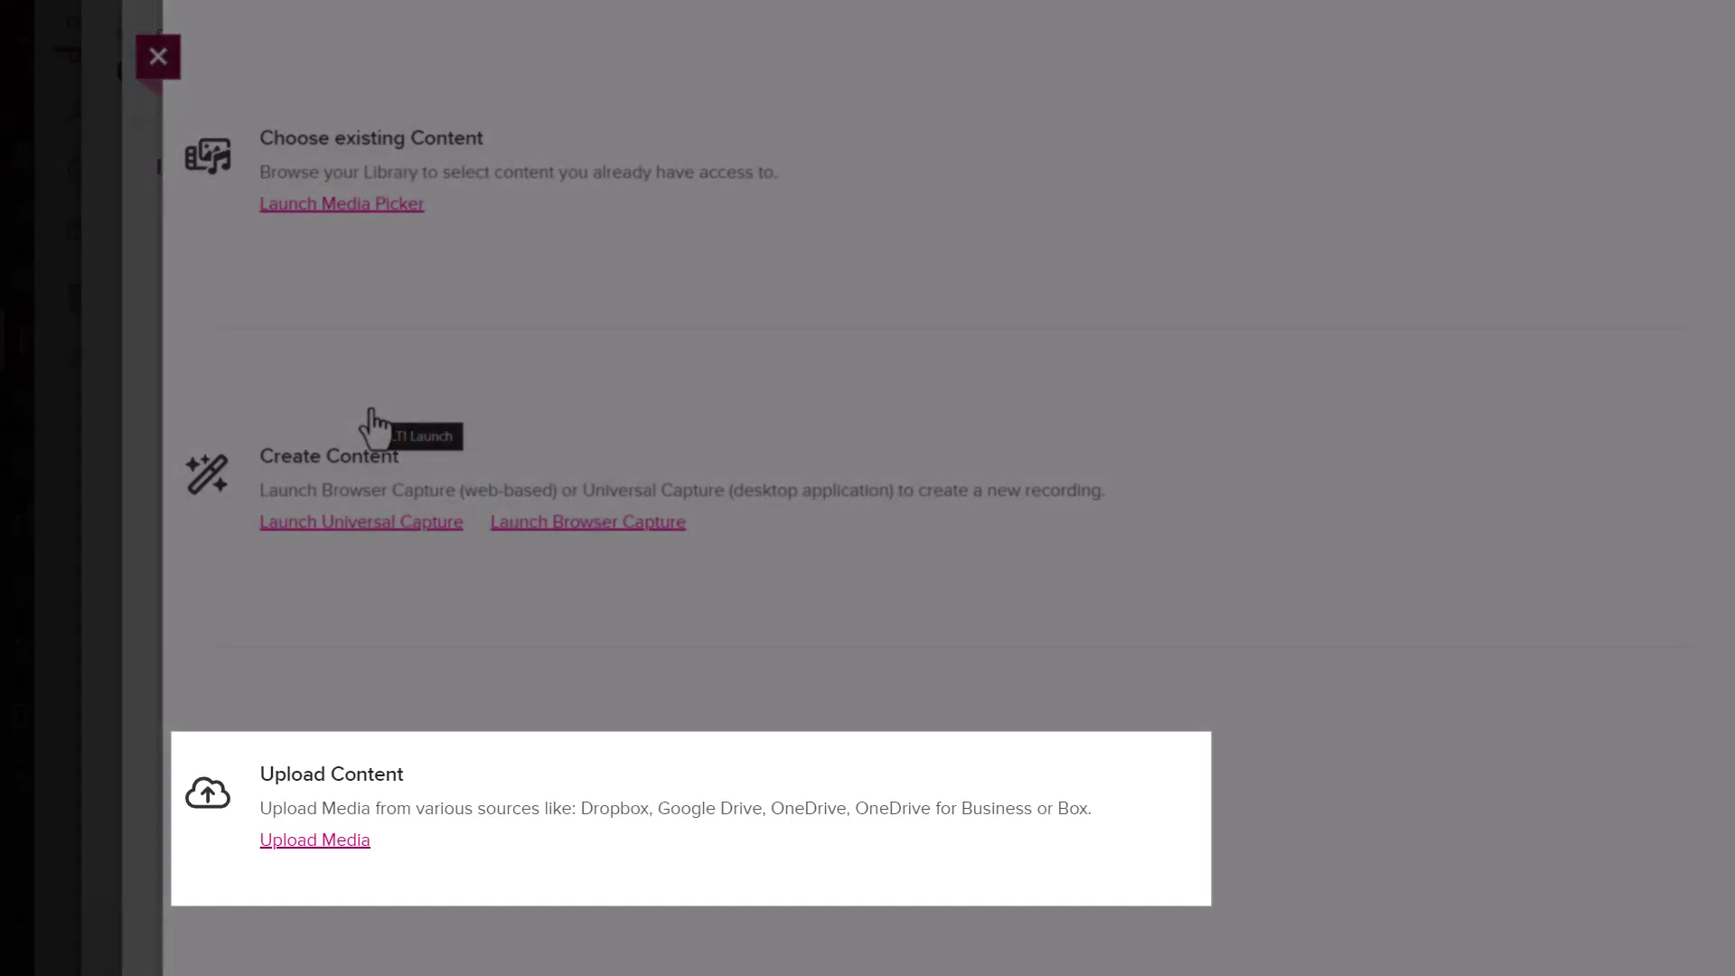
Step: Upload Sample Student Powerpoint Presentation.mp4 from the computer to EchoVideo and dismiss the success message
left_click(345, 844)
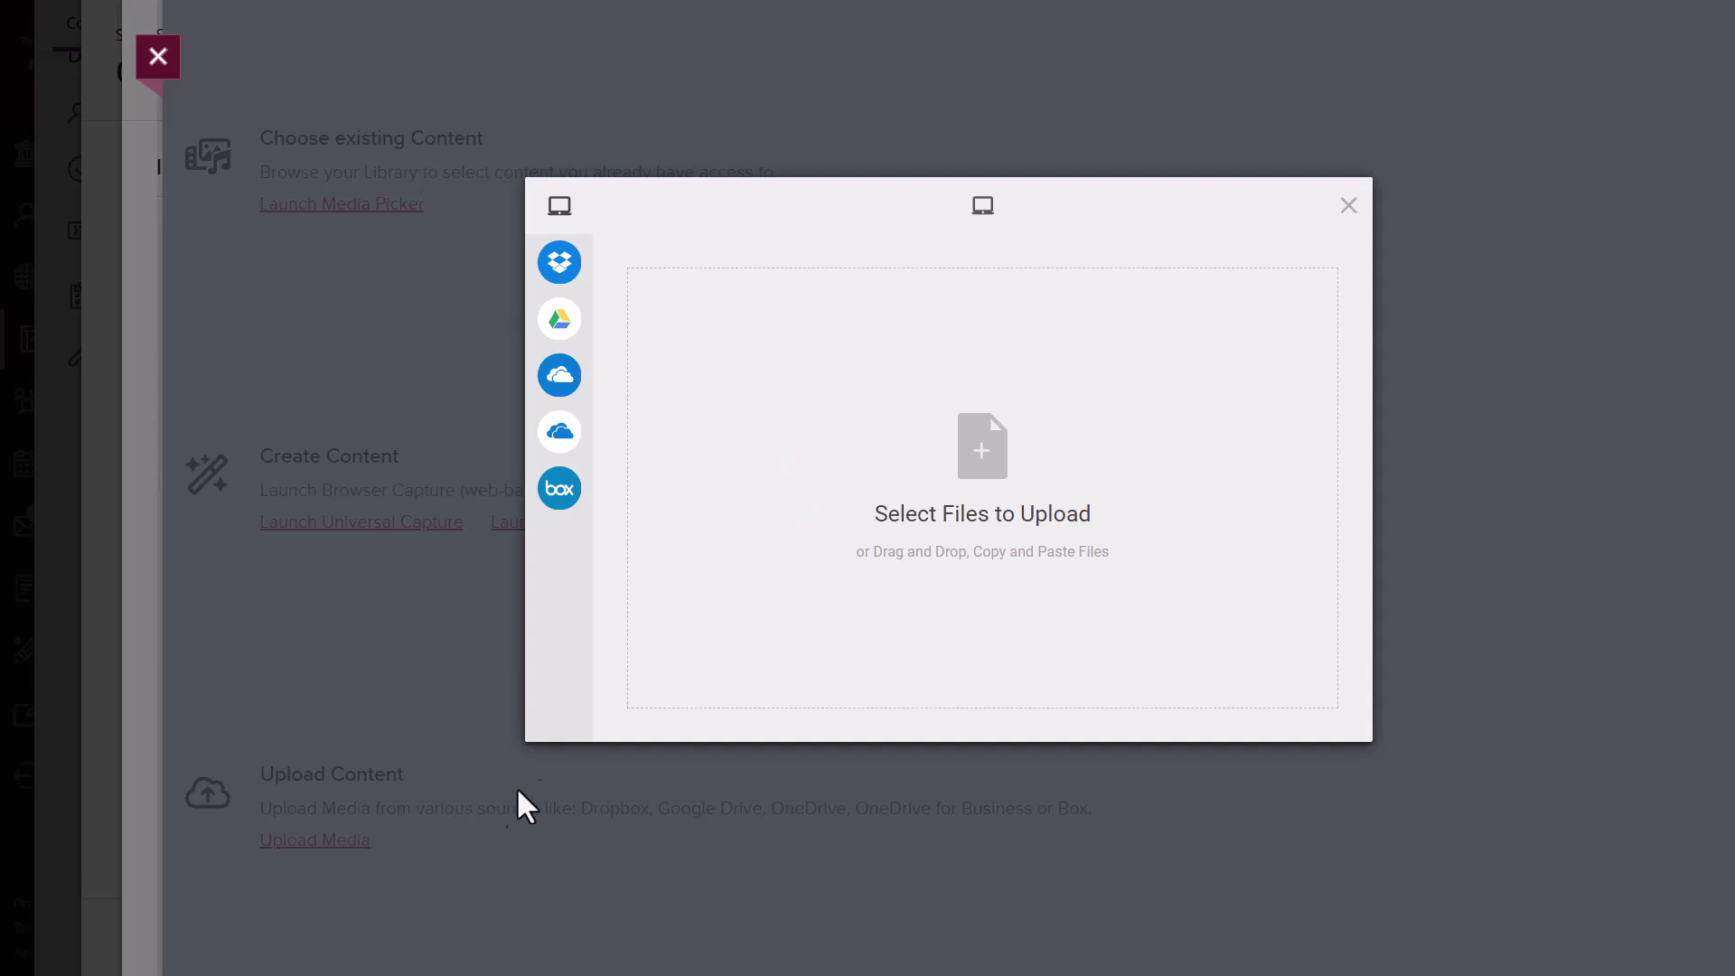
left_click(807, 530)
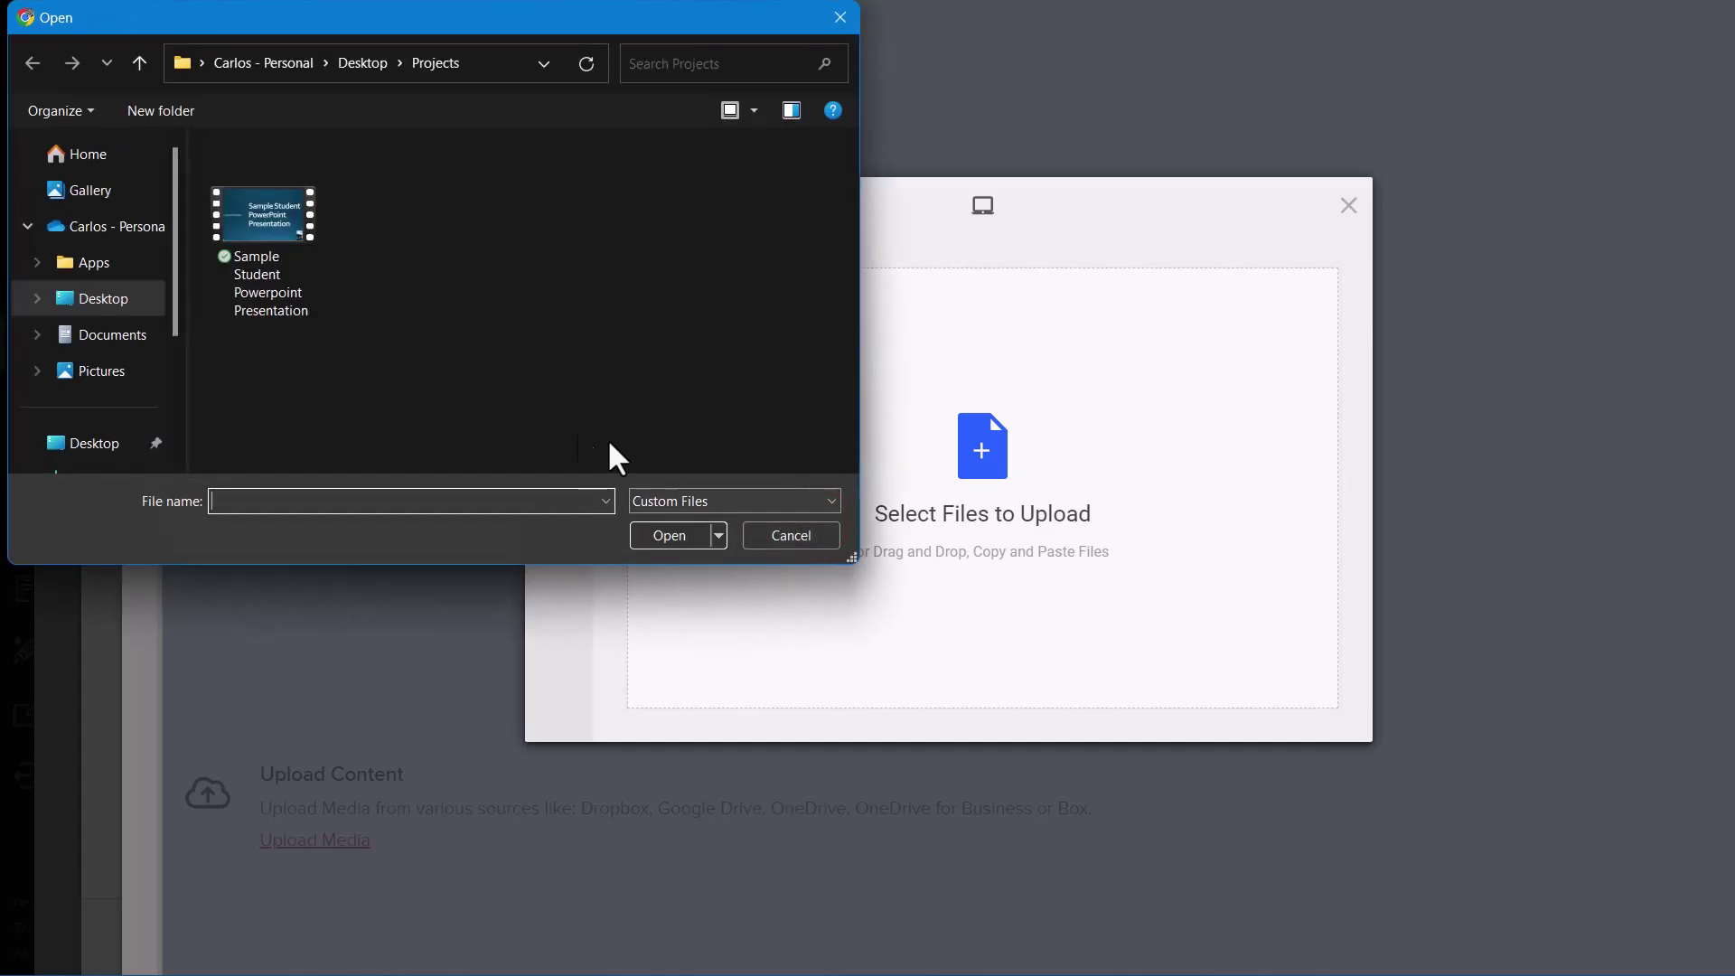
left_click(269, 252)
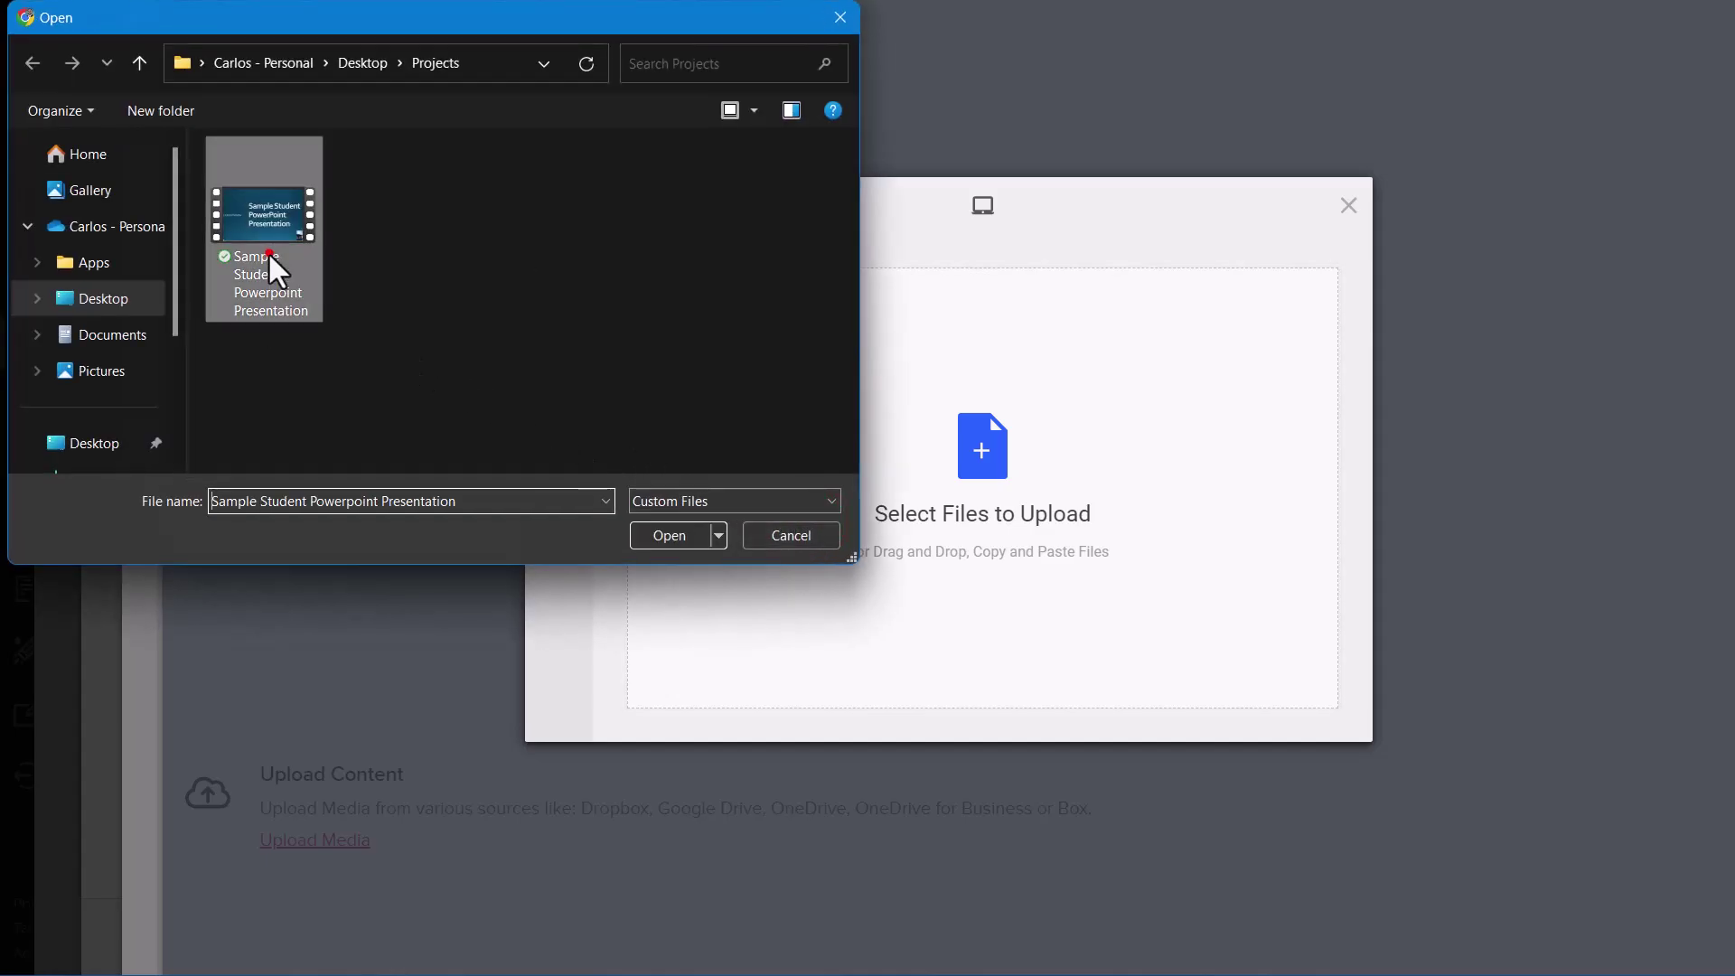
left_click(667, 533)
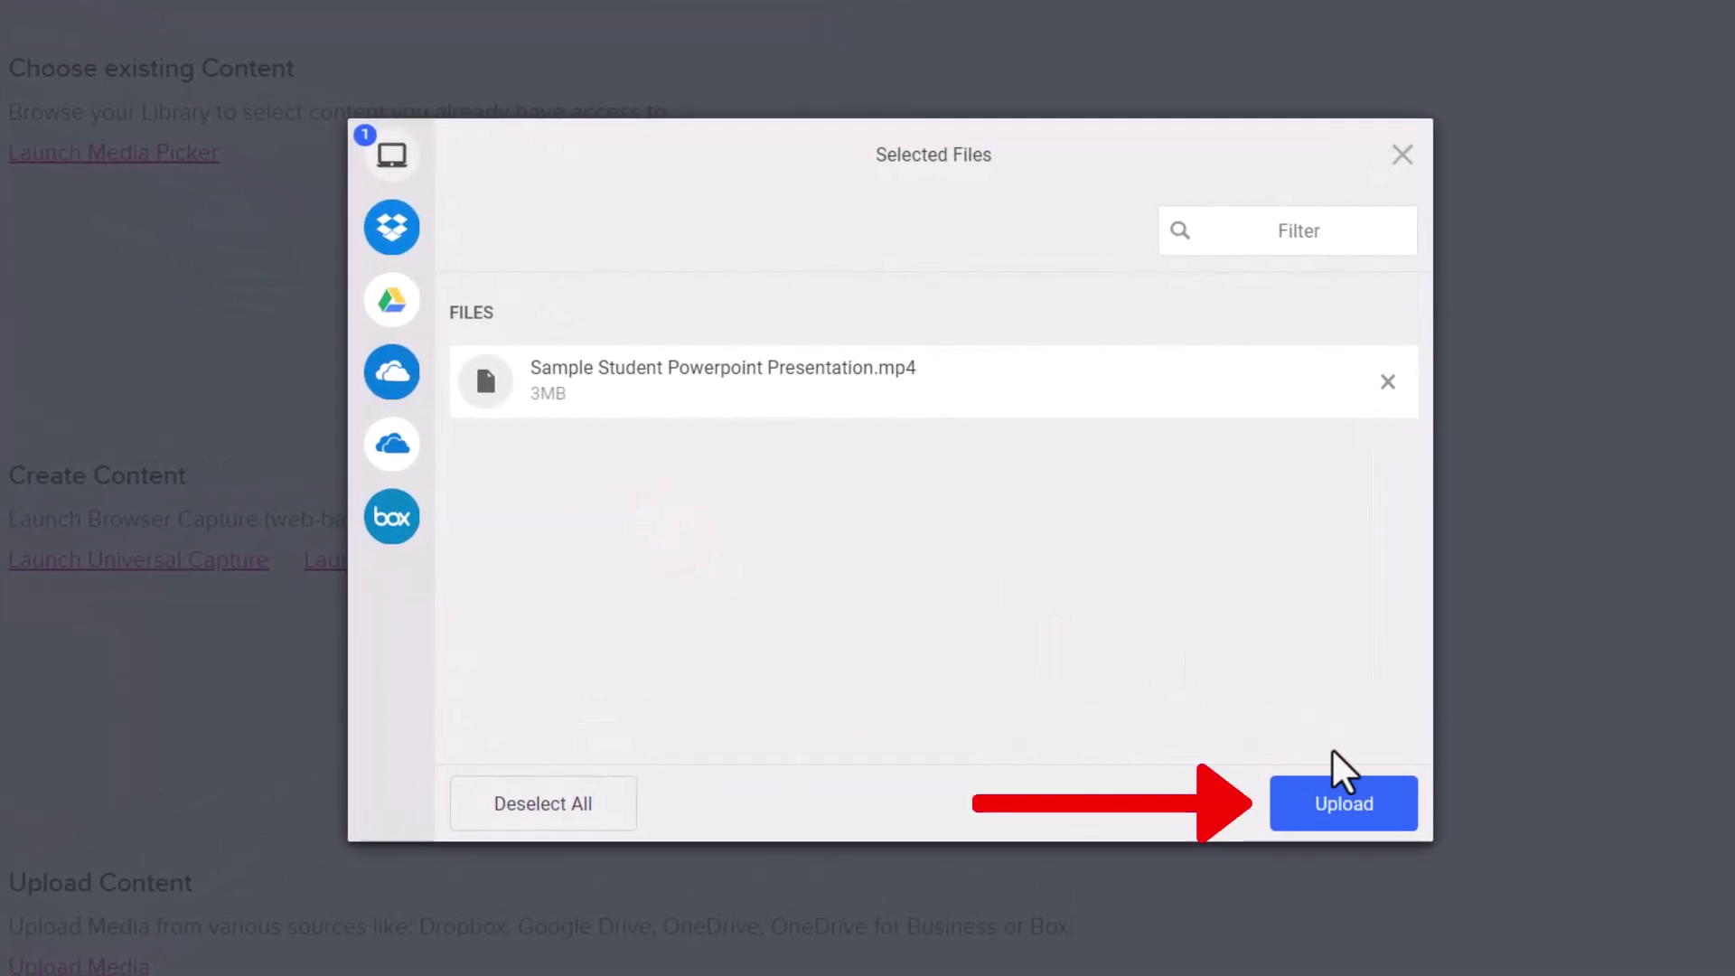
left_click(1337, 805)
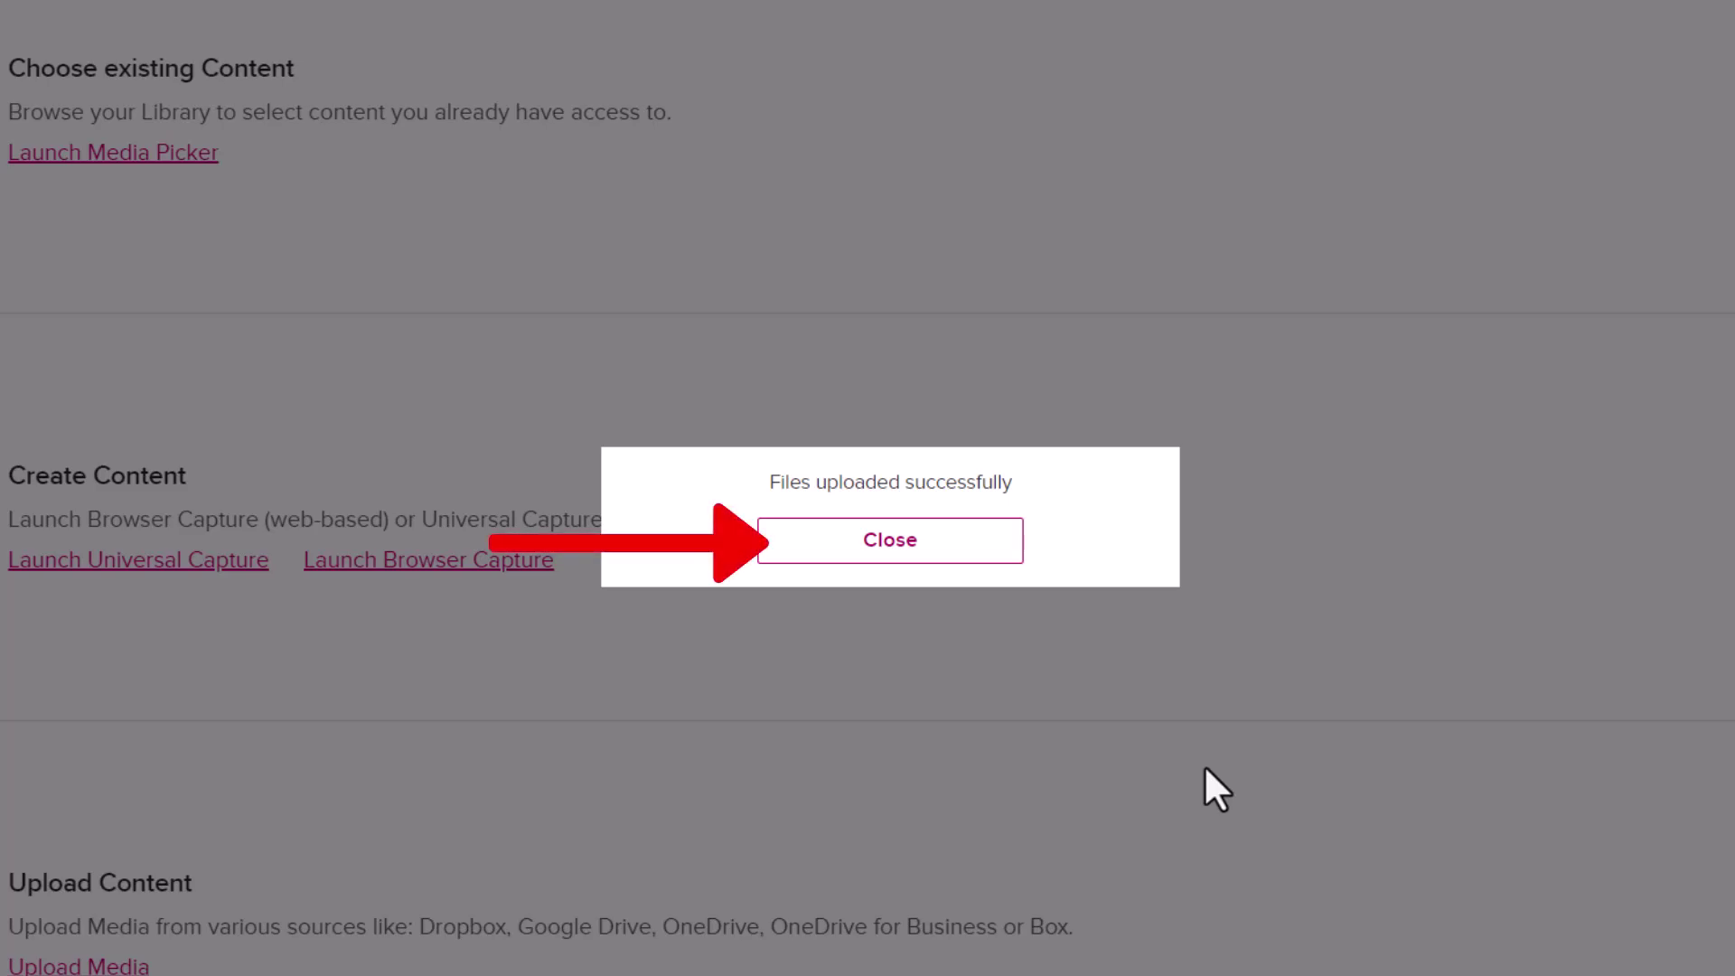
left_click(996, 548)
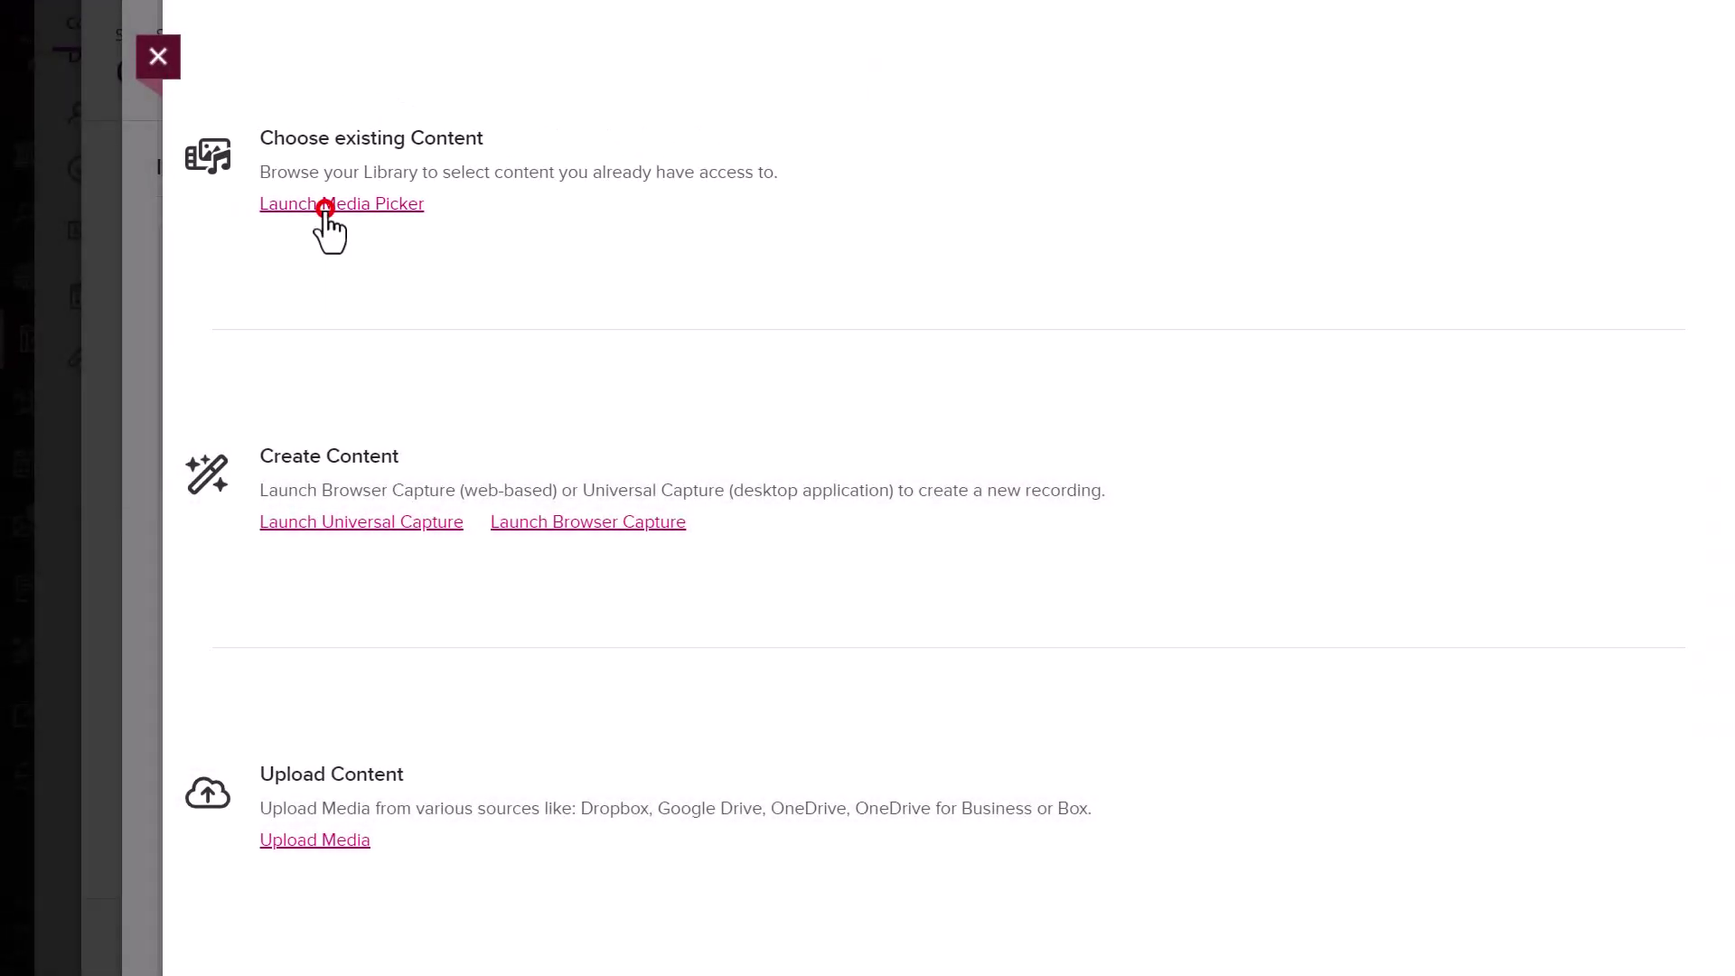
Step: Pick Sample Student PowerPoint Presentation.mp4 from Your Recent Content and continue to its embed options
left_click(327, 210)
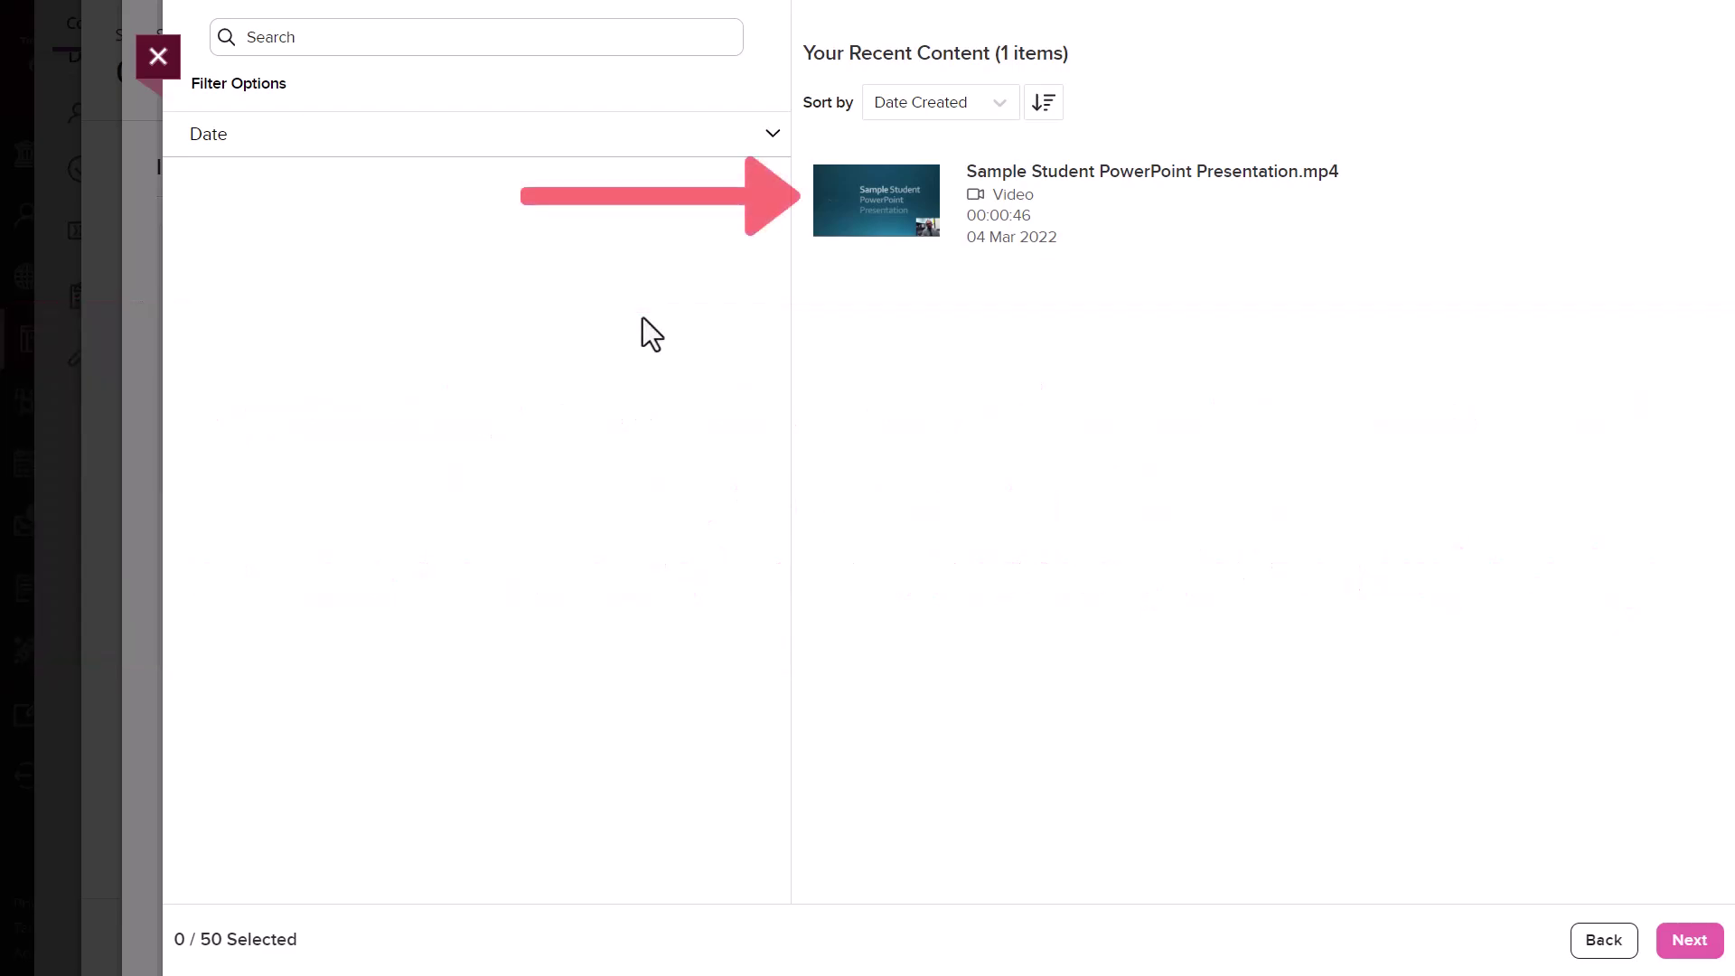
left_click(911, 213)
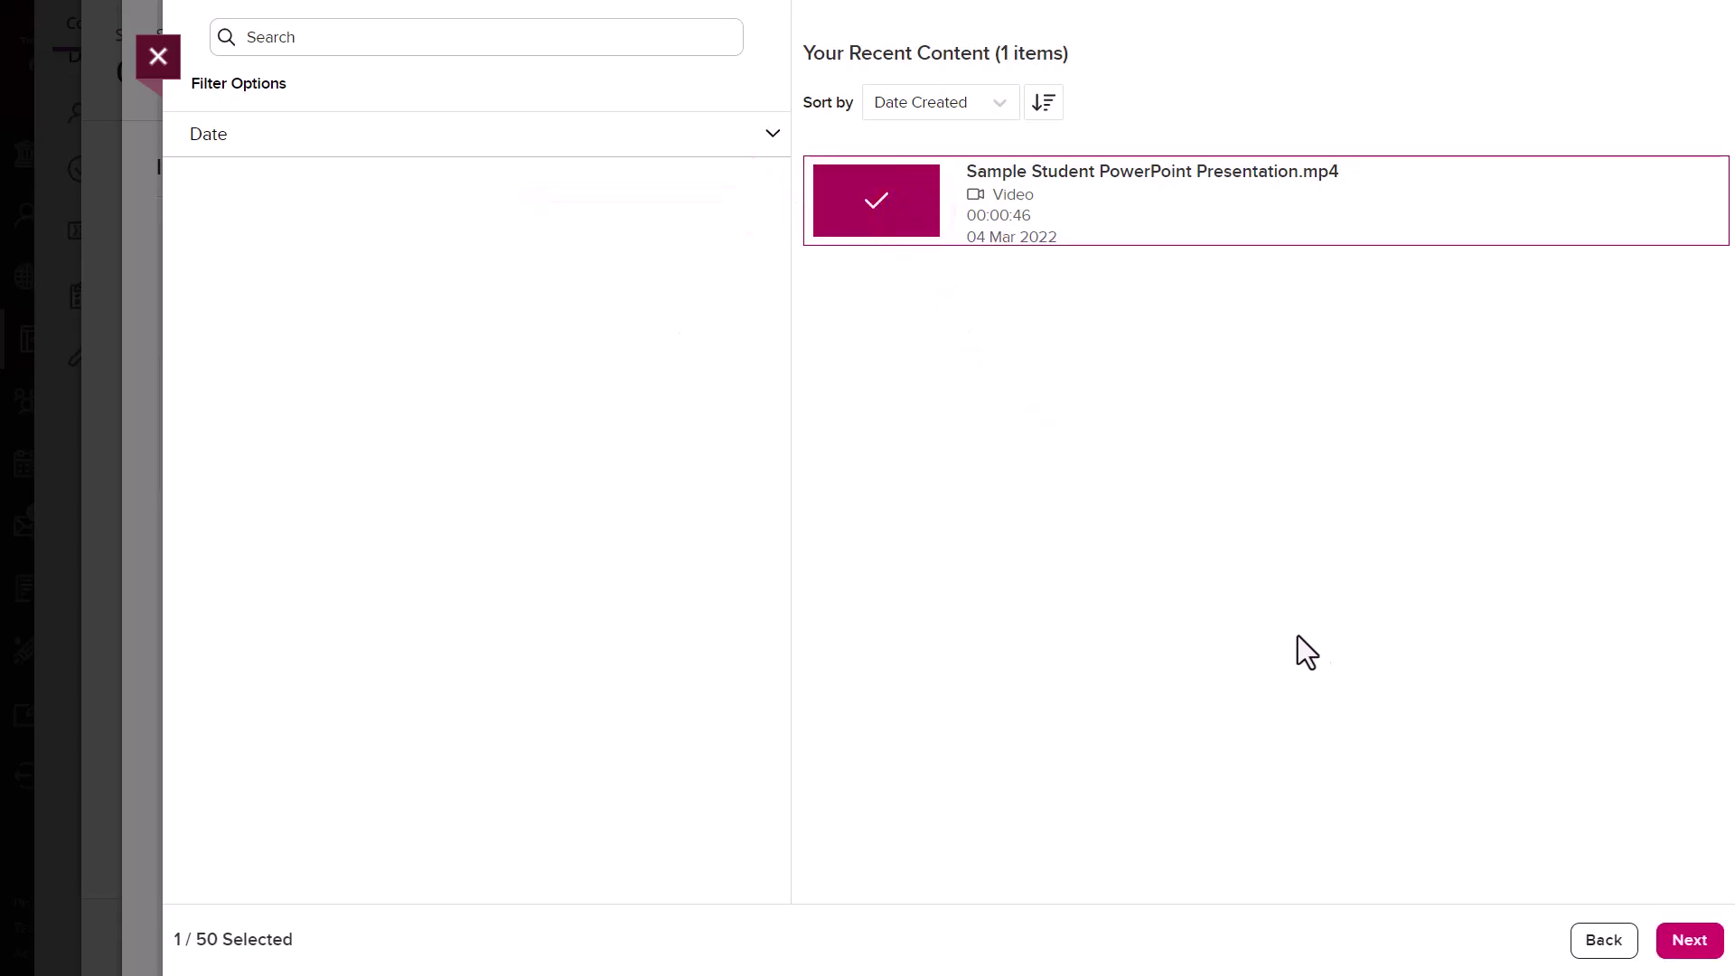
left_click(1664, 939)
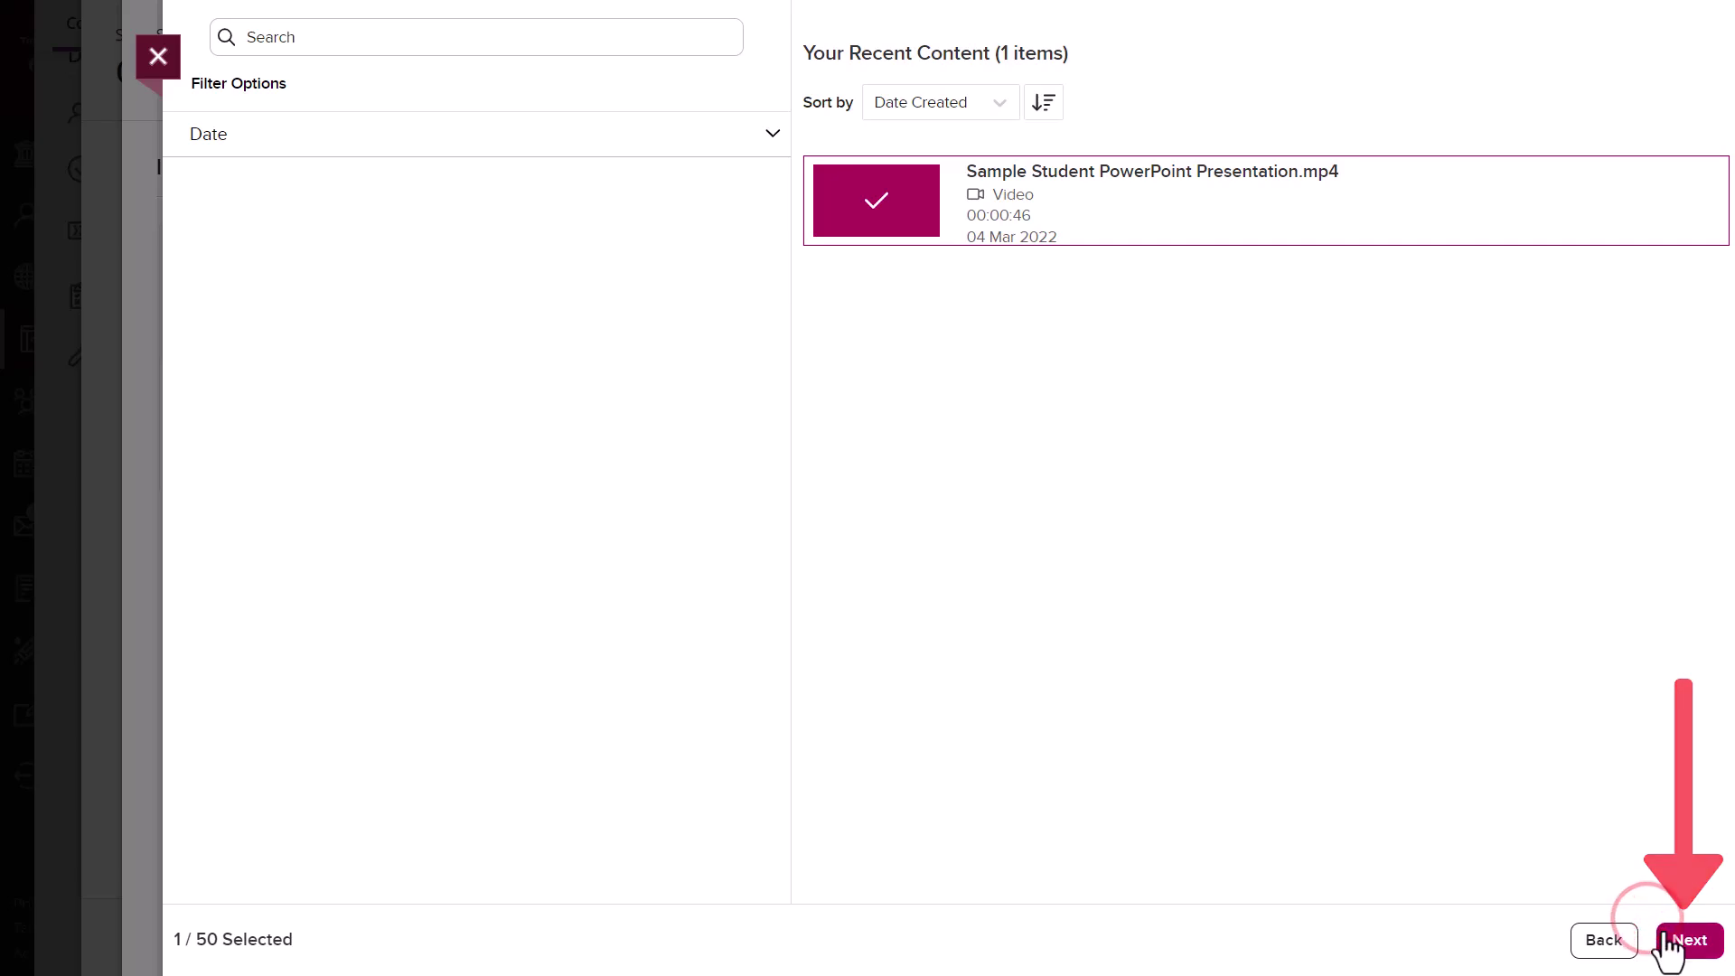
left_click(1662, 941)
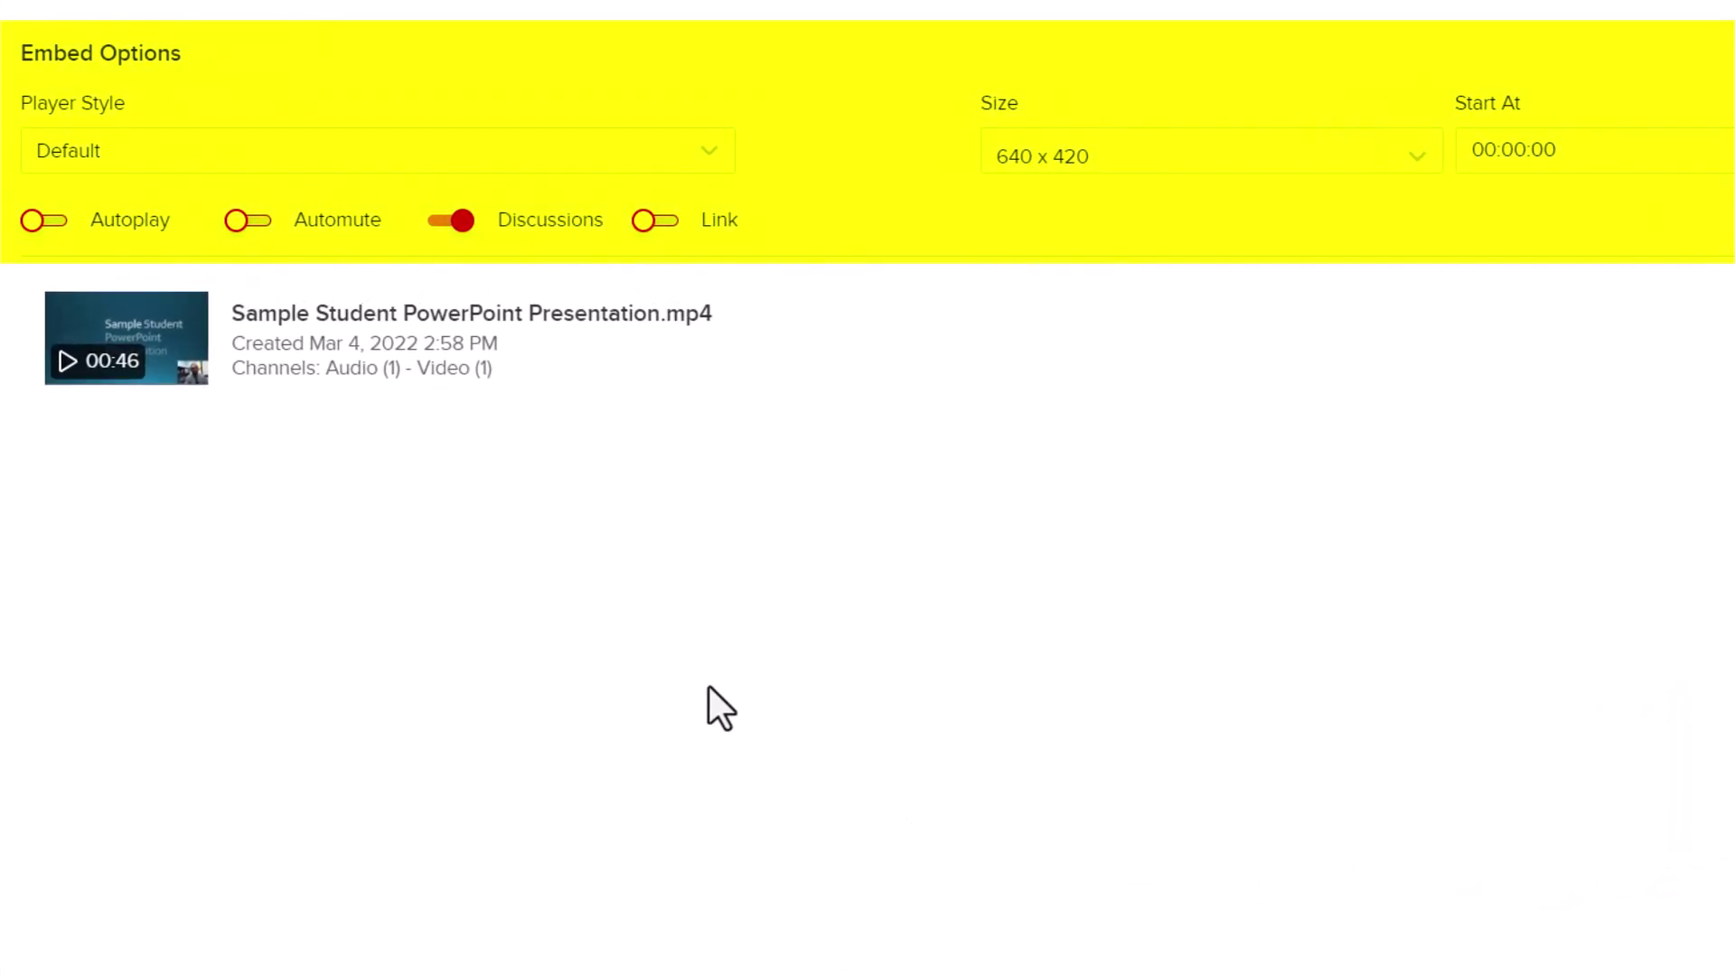
Step: Leave autoplay off and turn off automute and discussions for the embedded video
left_click(115, 223)
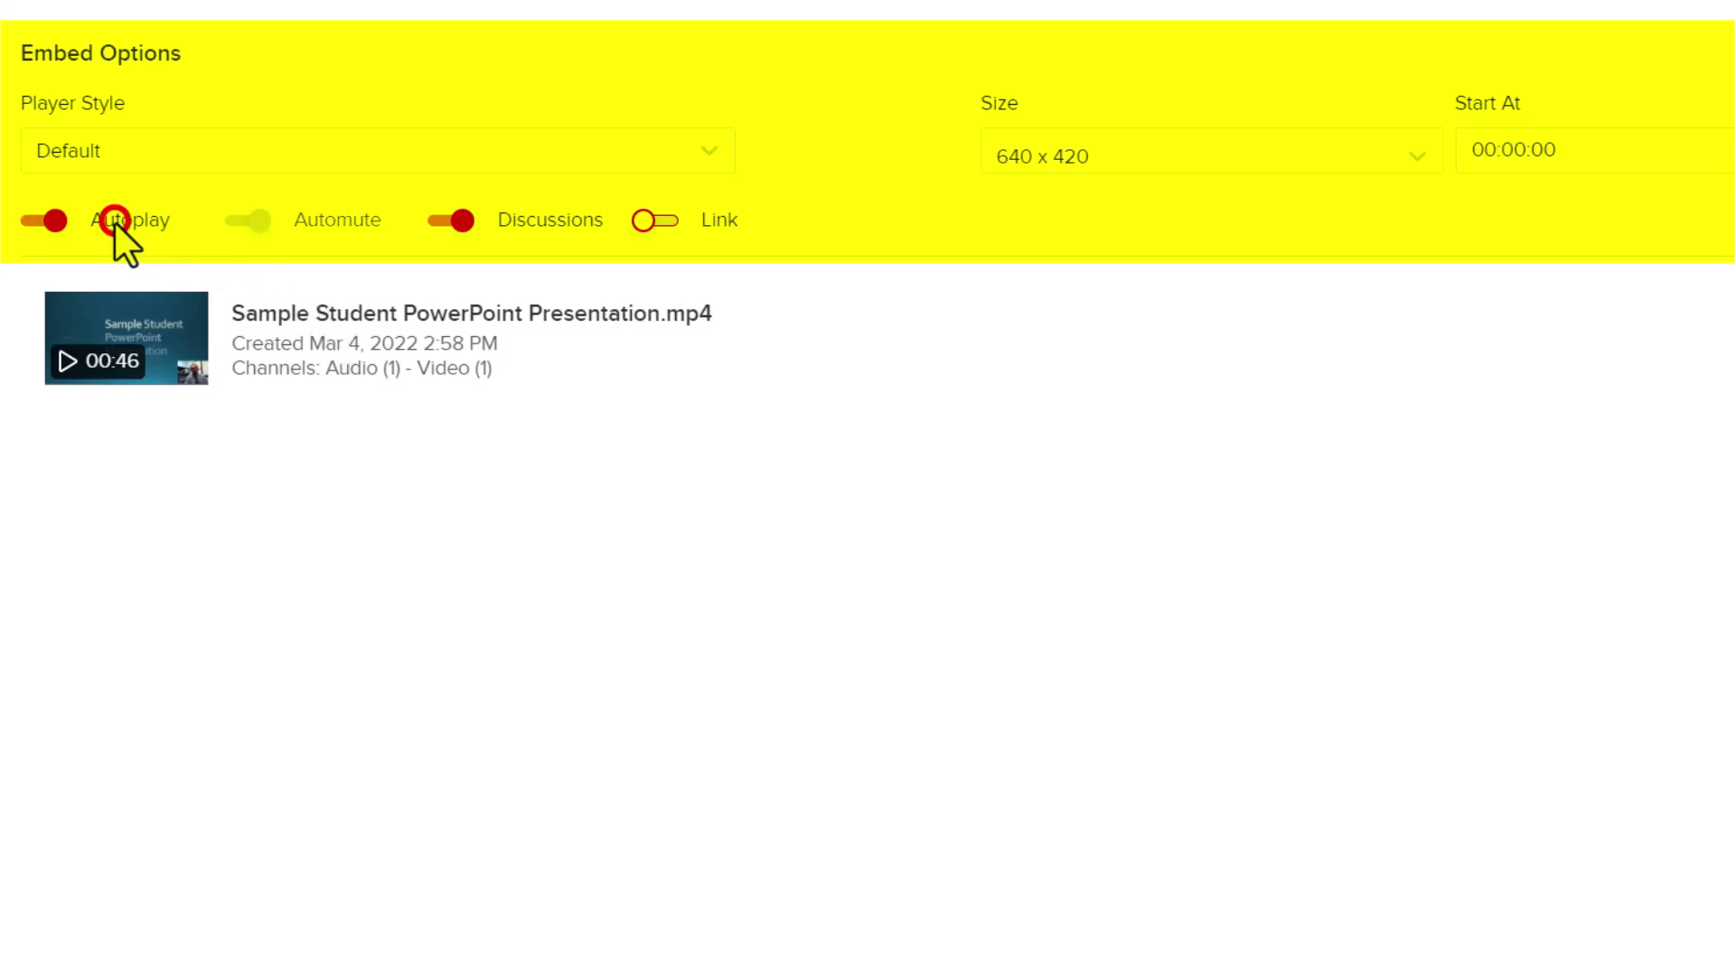
left_click(109, 222)
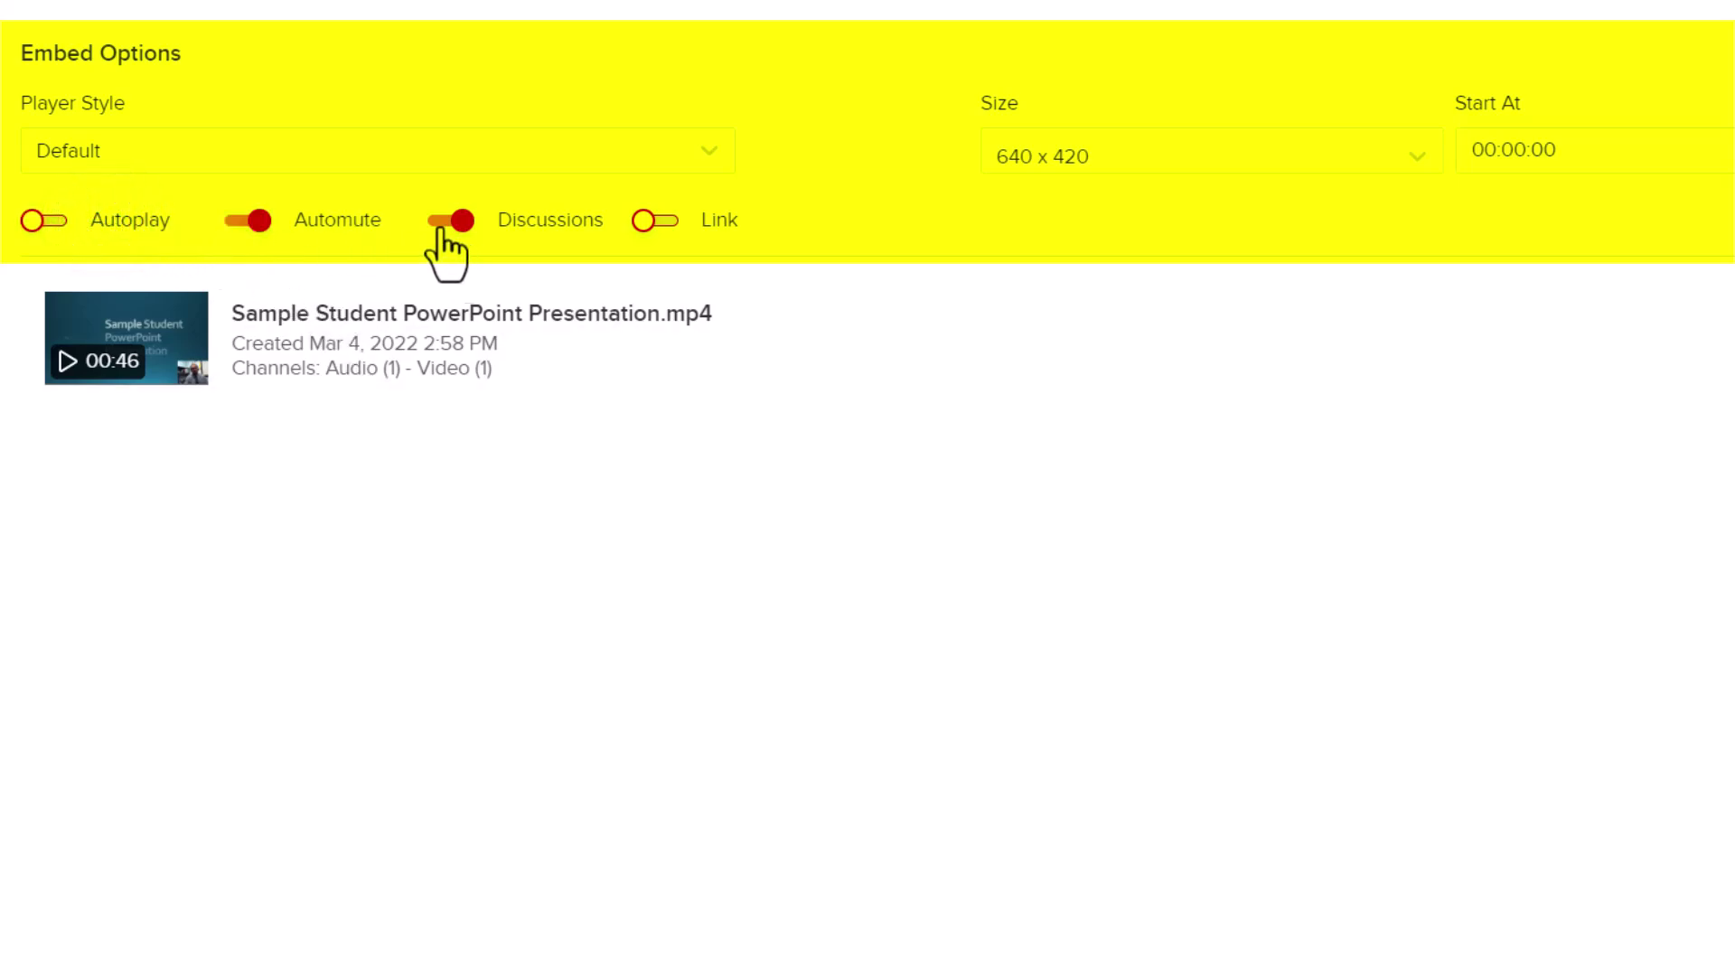
left_click(339, 221)
left_click(448, 223)
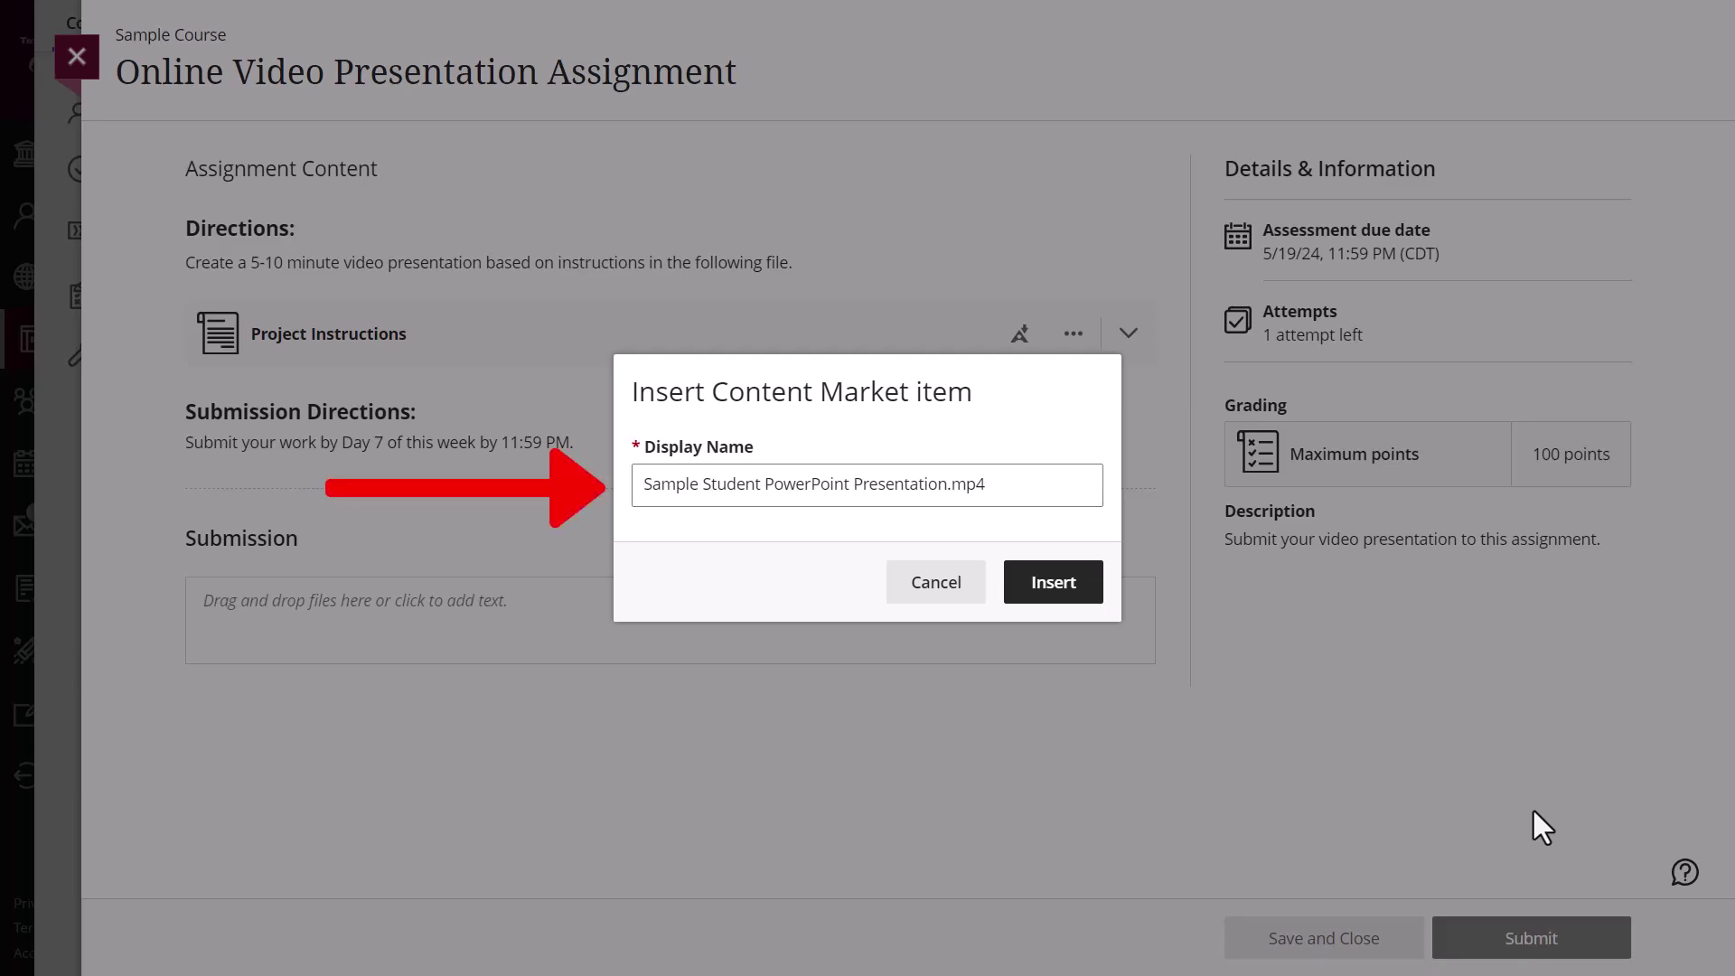
Step: Drop .mp4 from the video's display name and insert the video into the submission
left_click(1016, 488)
key("BackSpace")
key("BackSpace")
key("BackSpace")
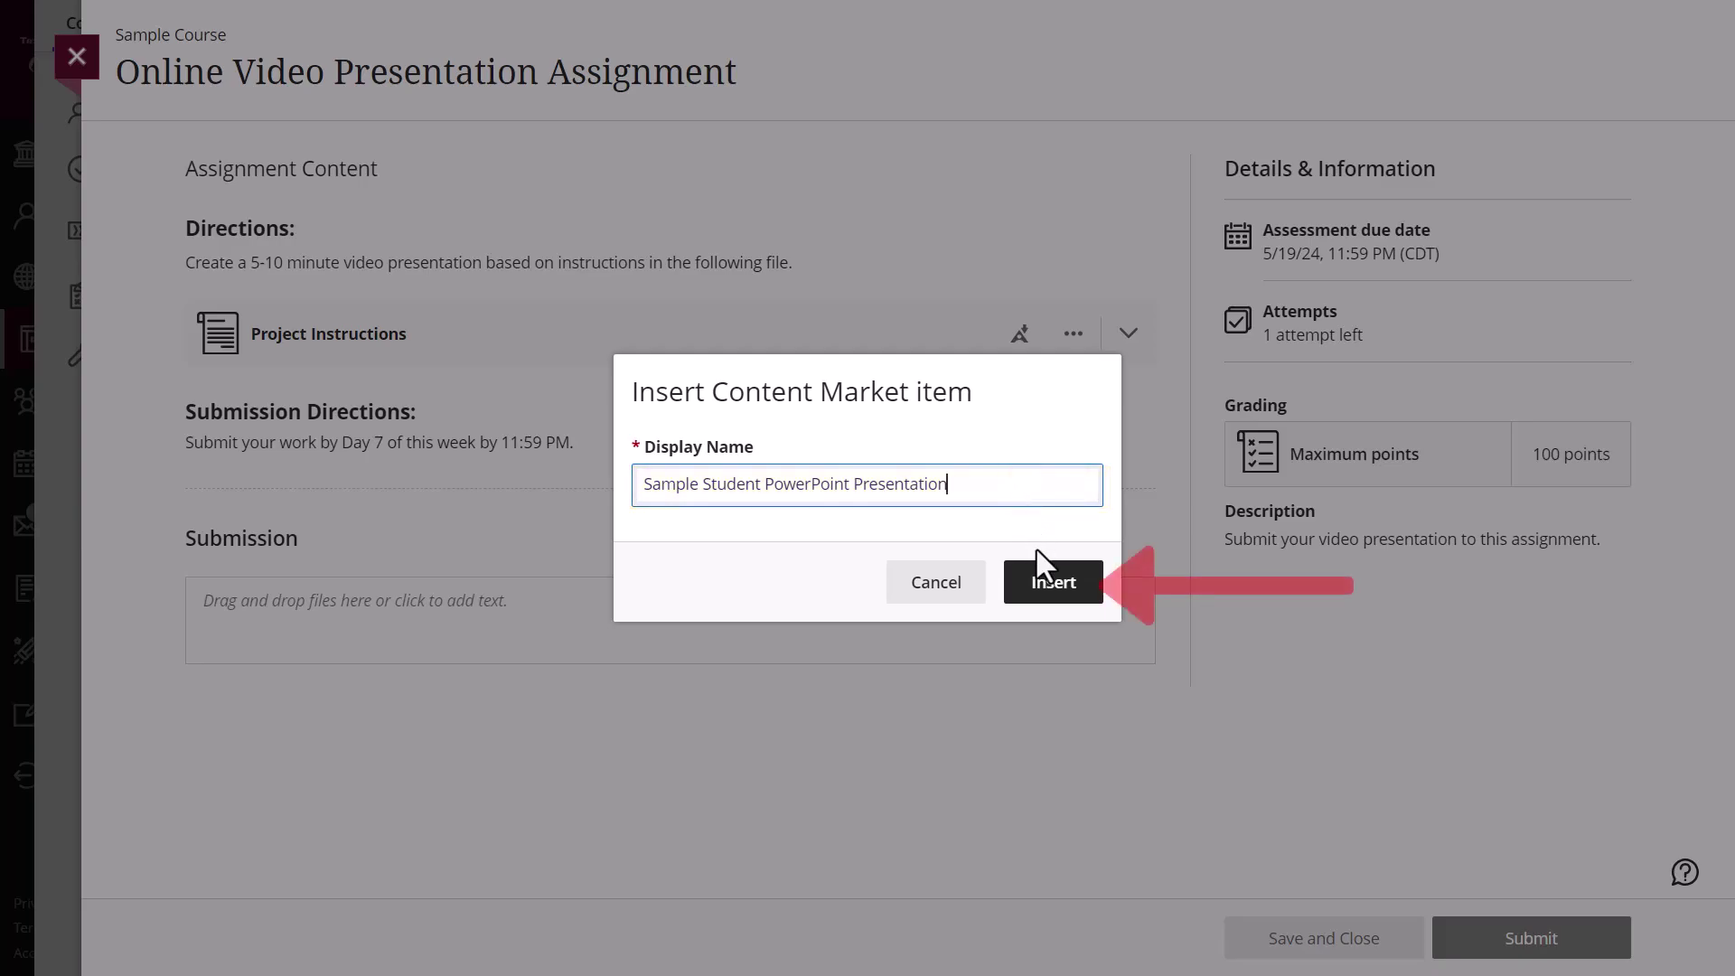
left_click(1045, 589)
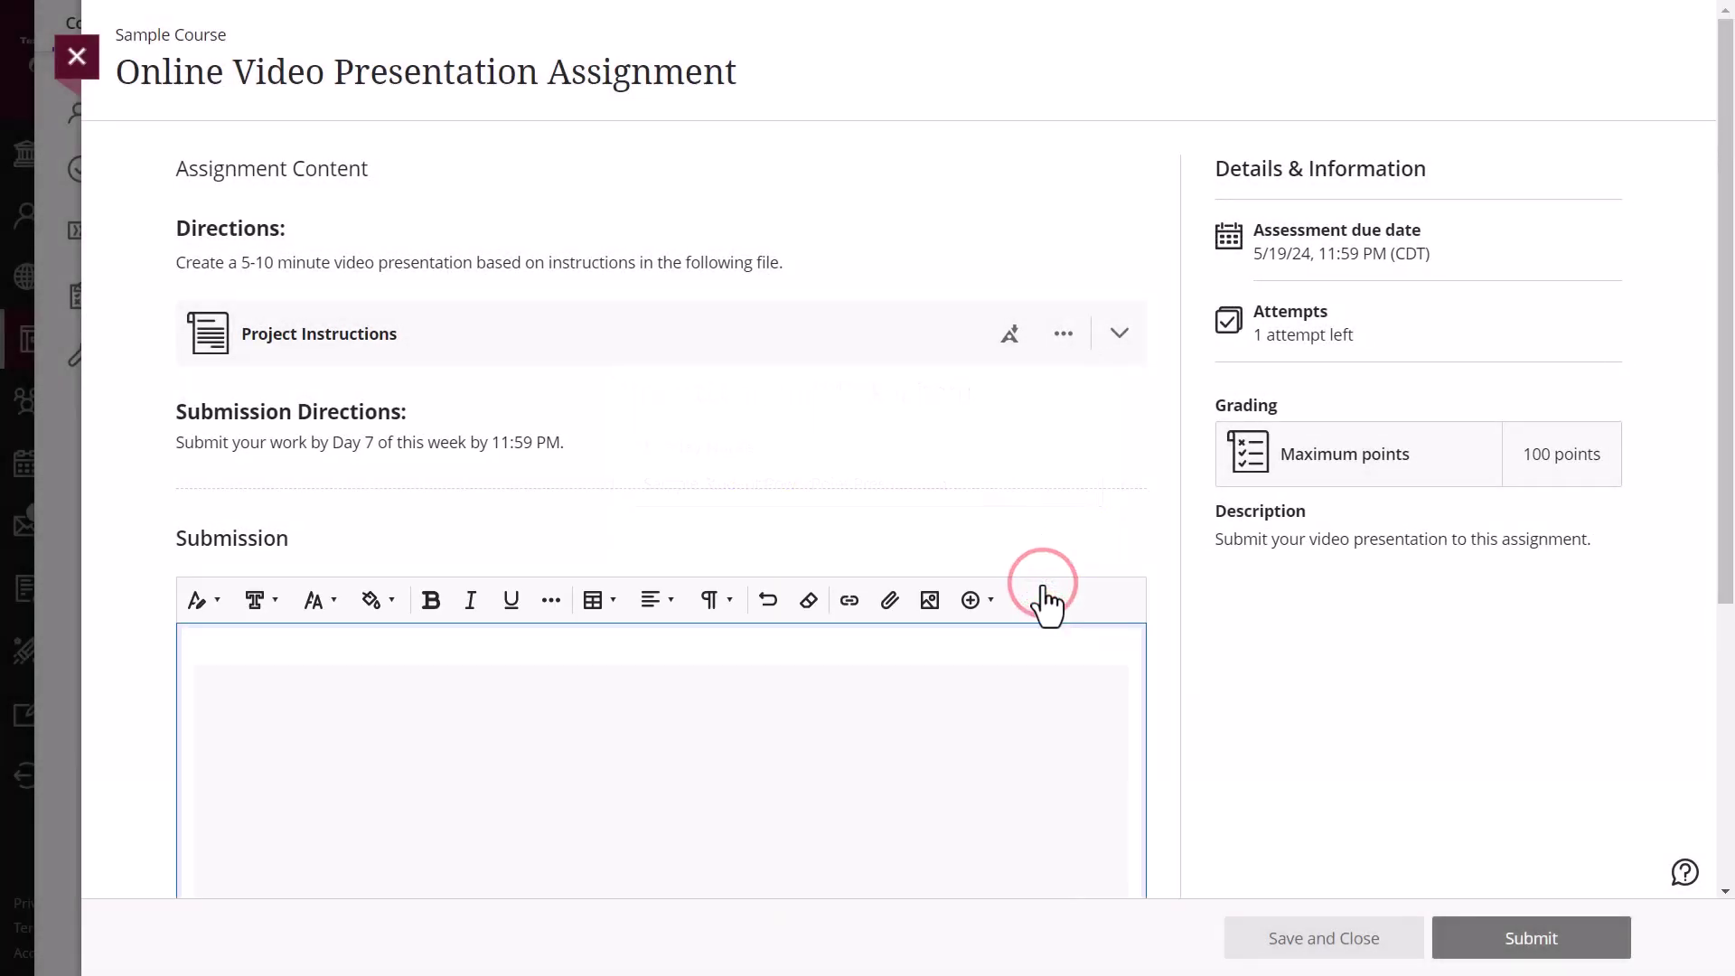
scroll(1043, 585, "down", 5)
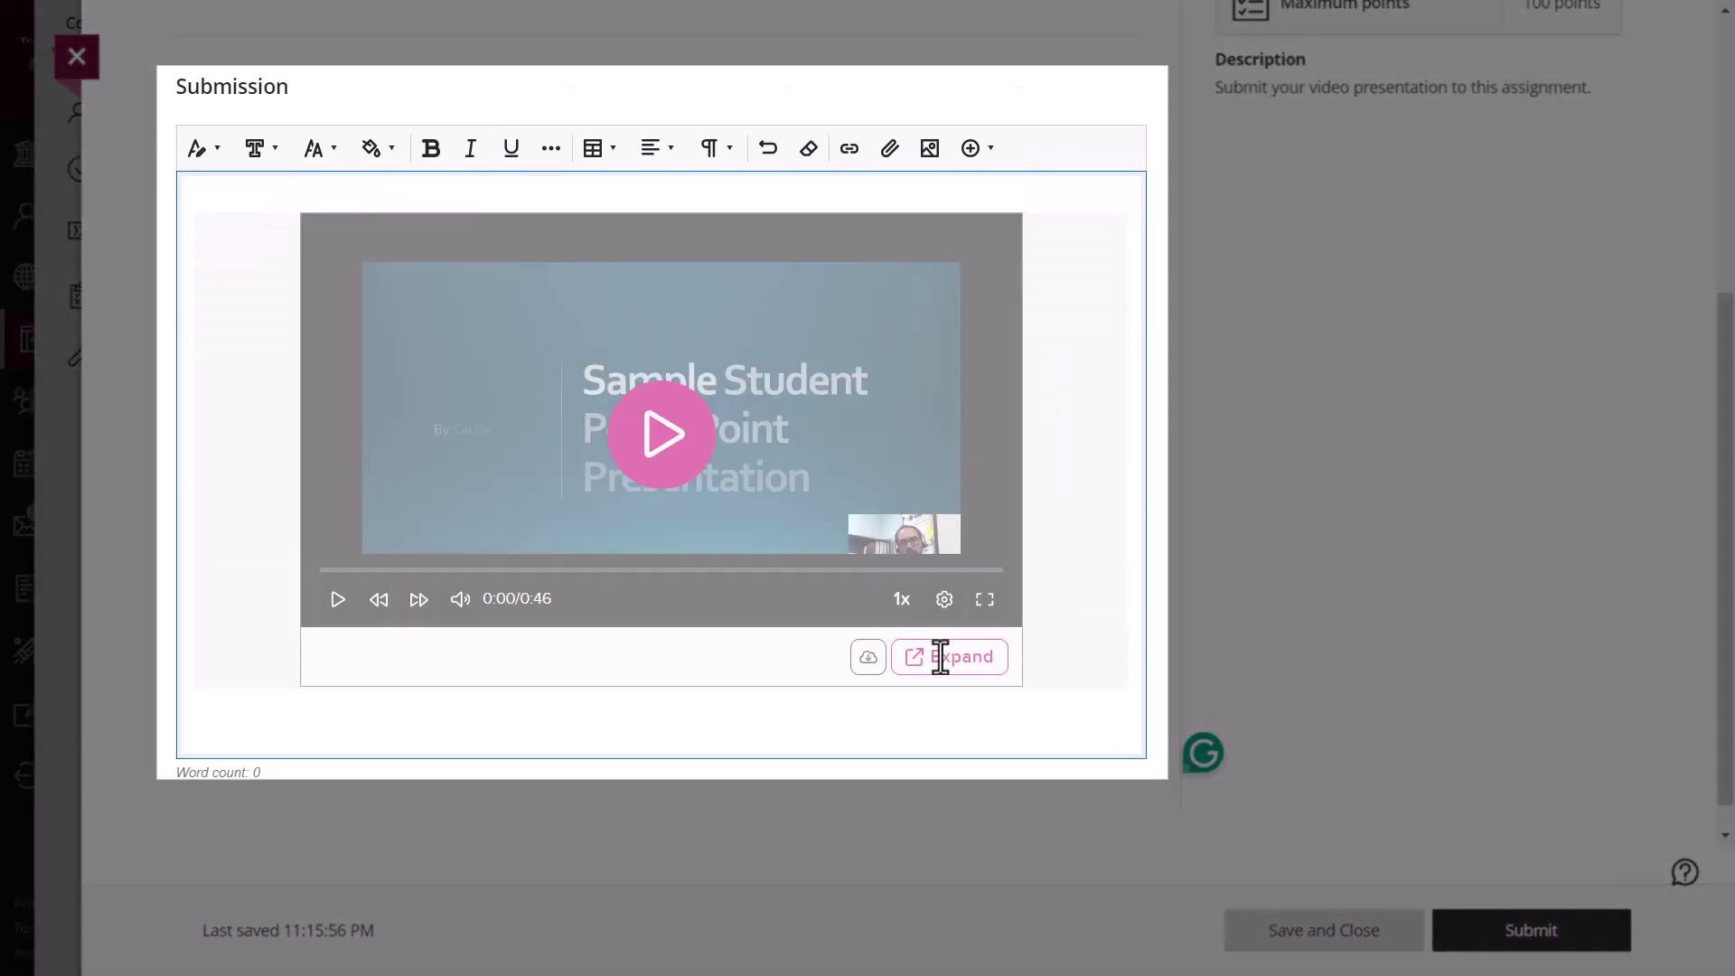
type("This is my")
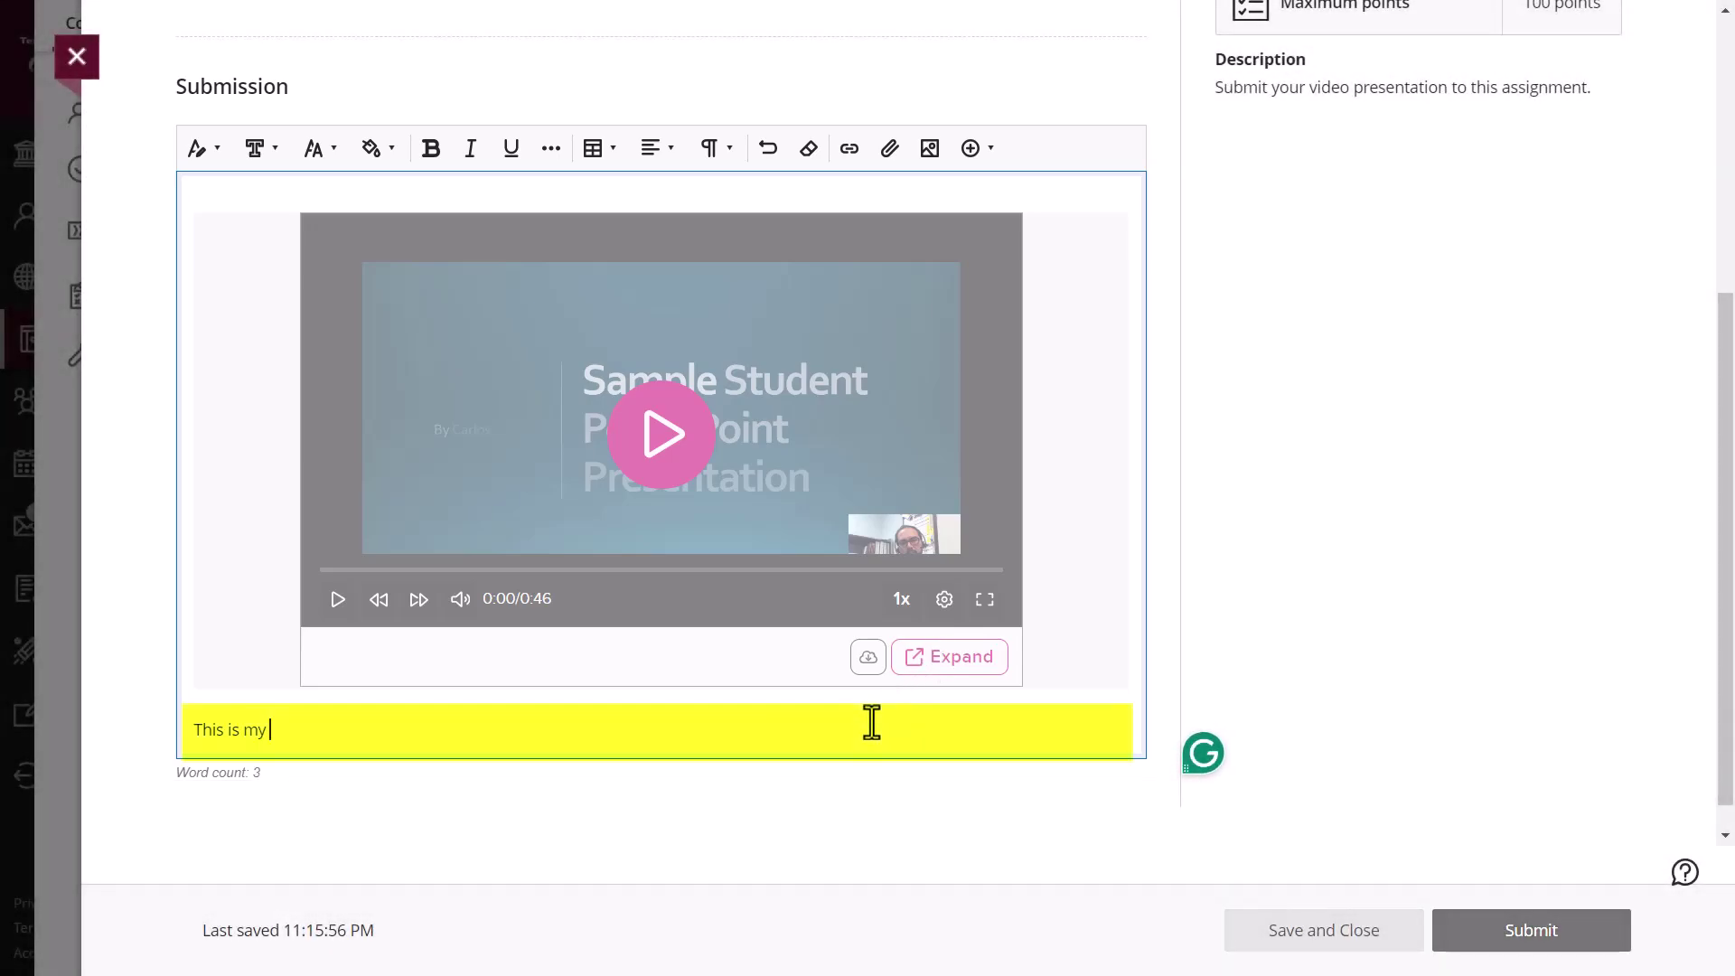
type(" presentation for thi")
type("s assignment. Please contact me if you have a")
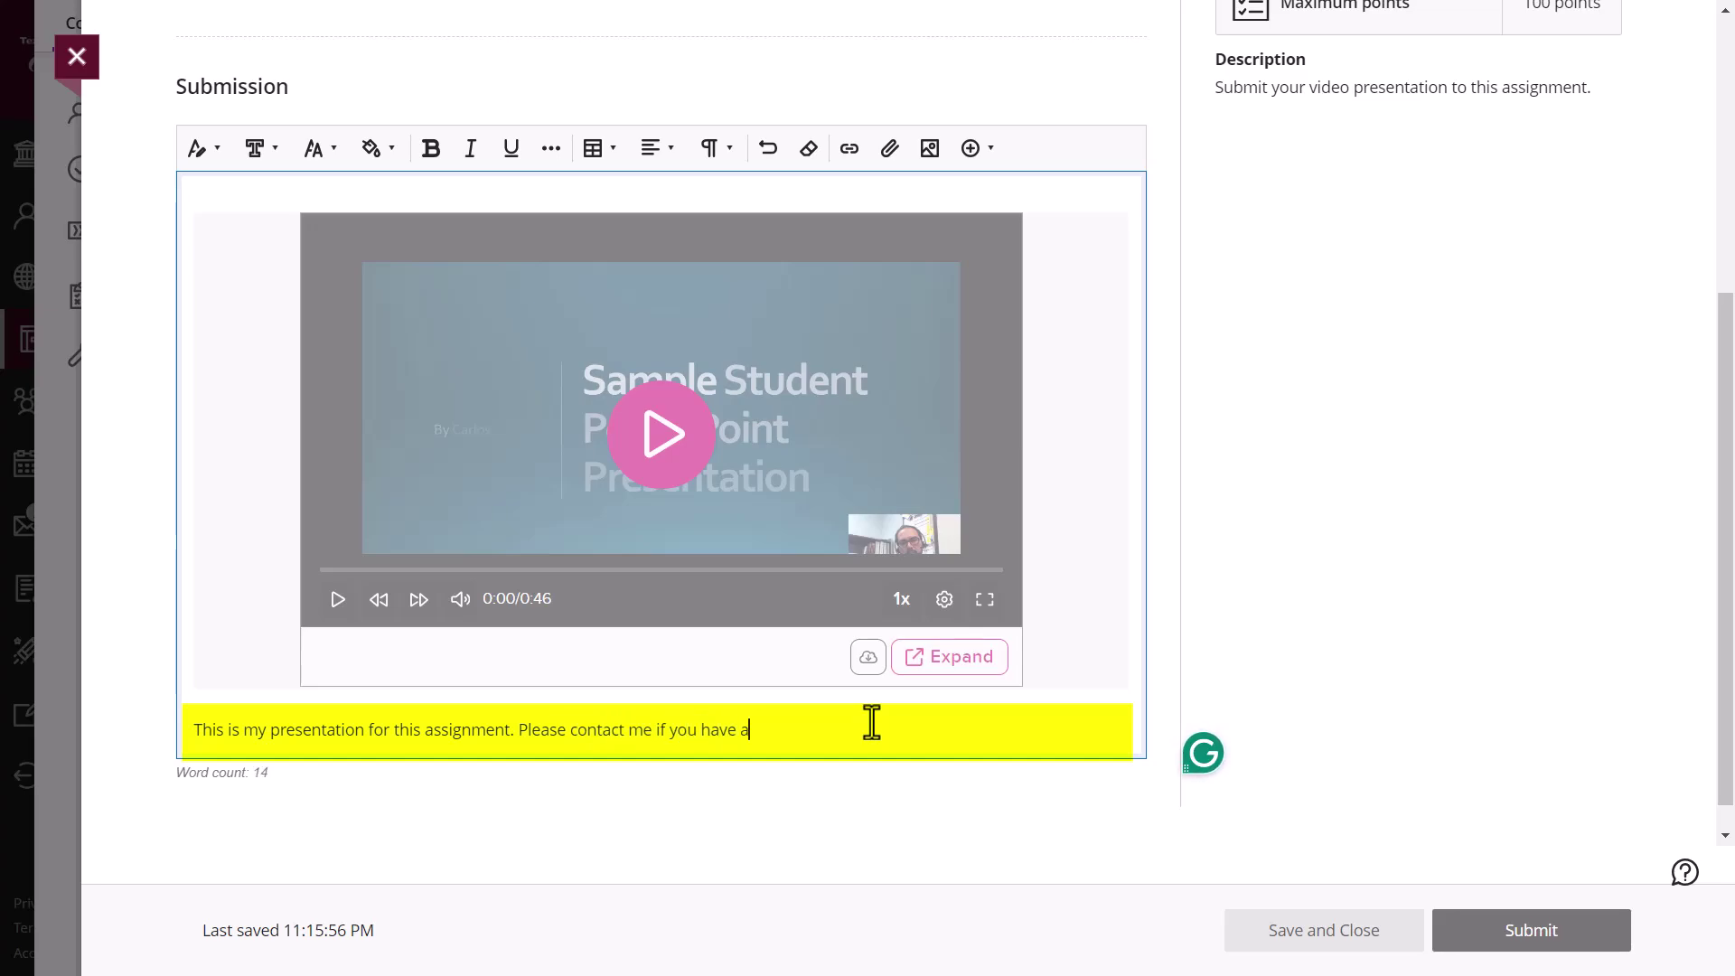
type("ny questions. Thank you!")
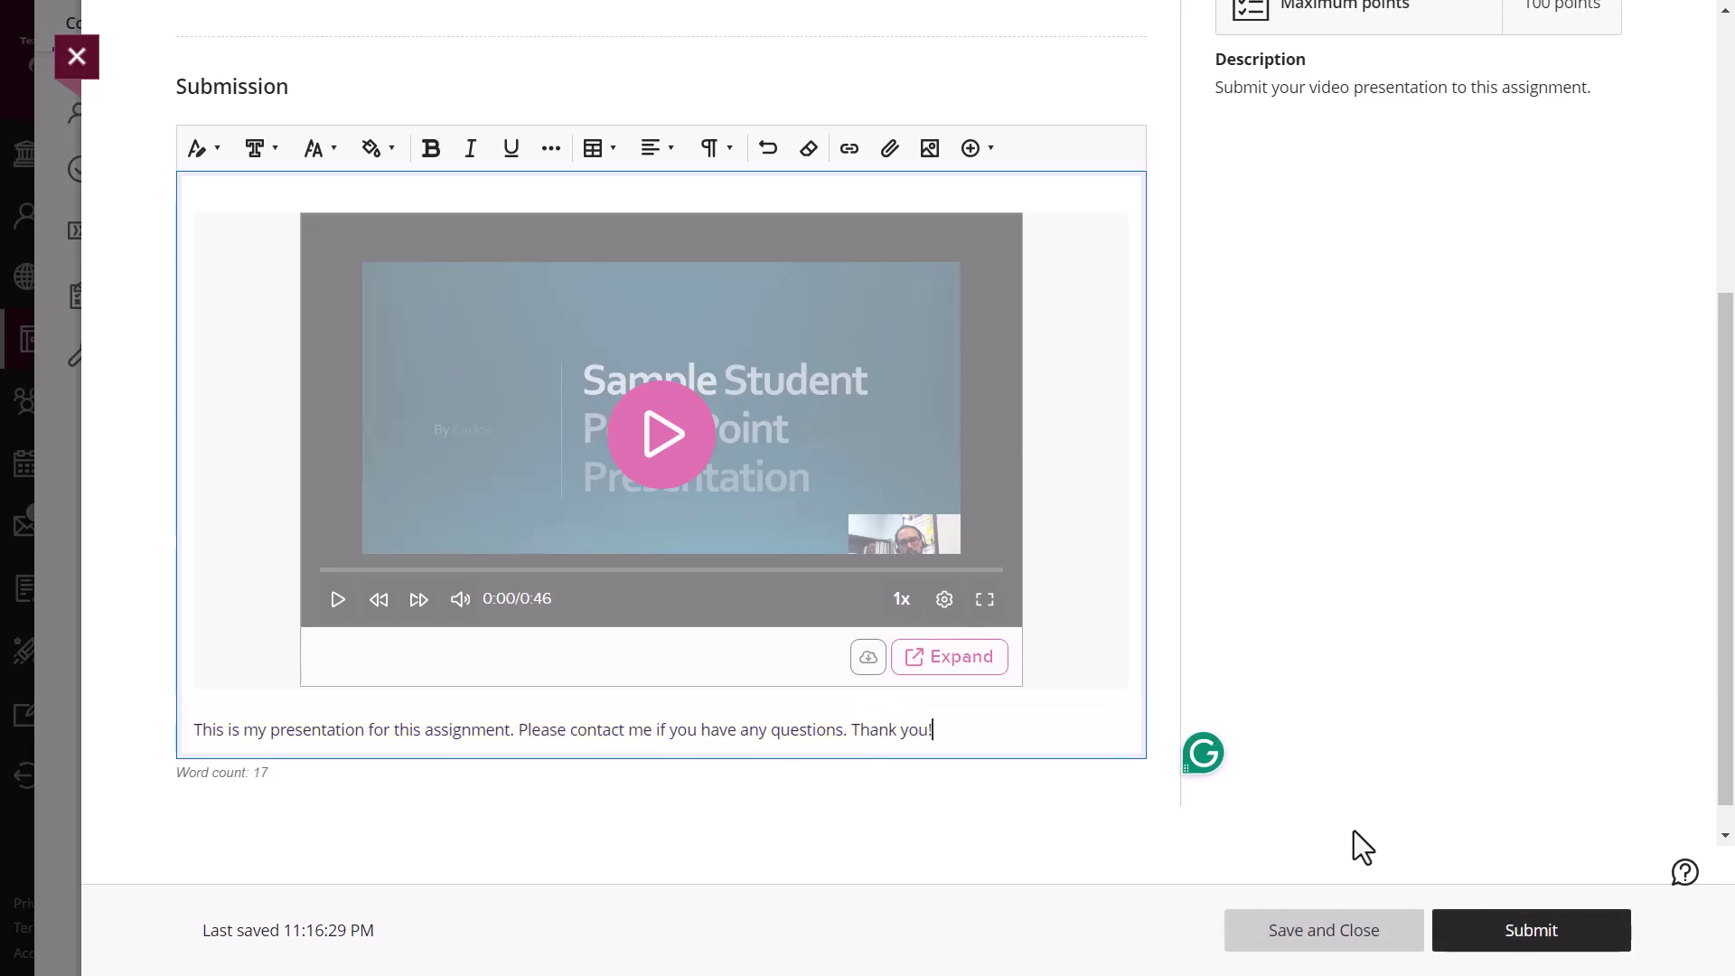
Step: Submit and confirm the assignment, handle the receipt download, and view the submitted attempt
left_click(1512, 939)
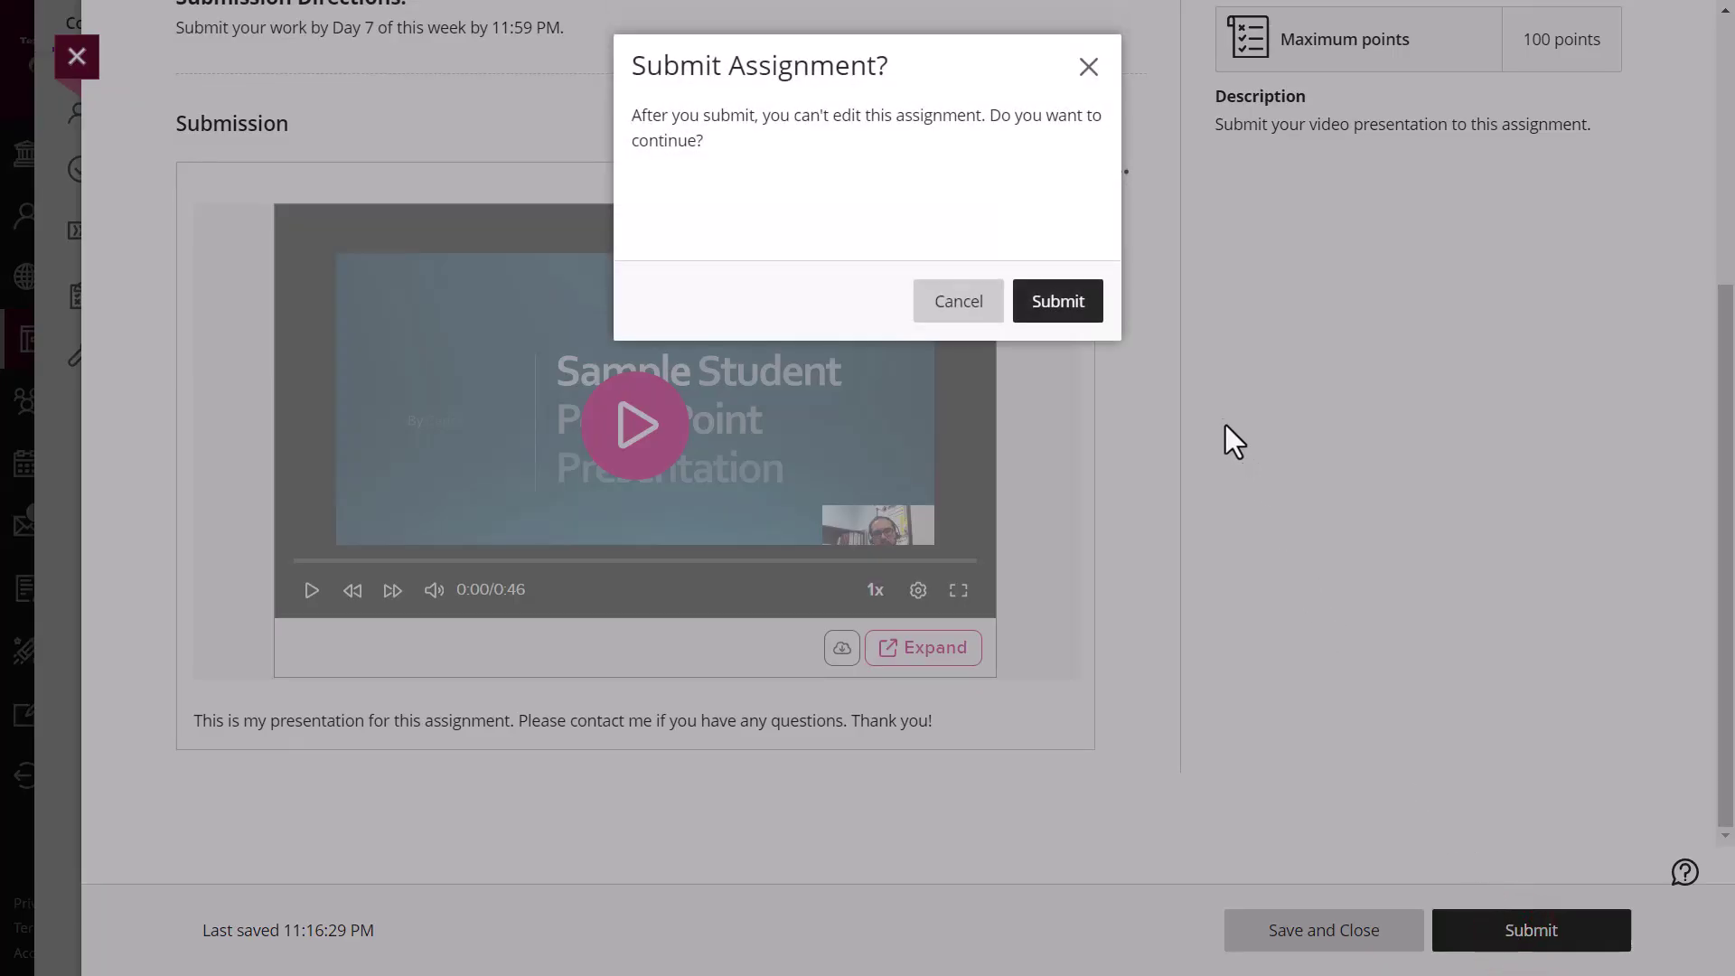
left_click(1083, 312)
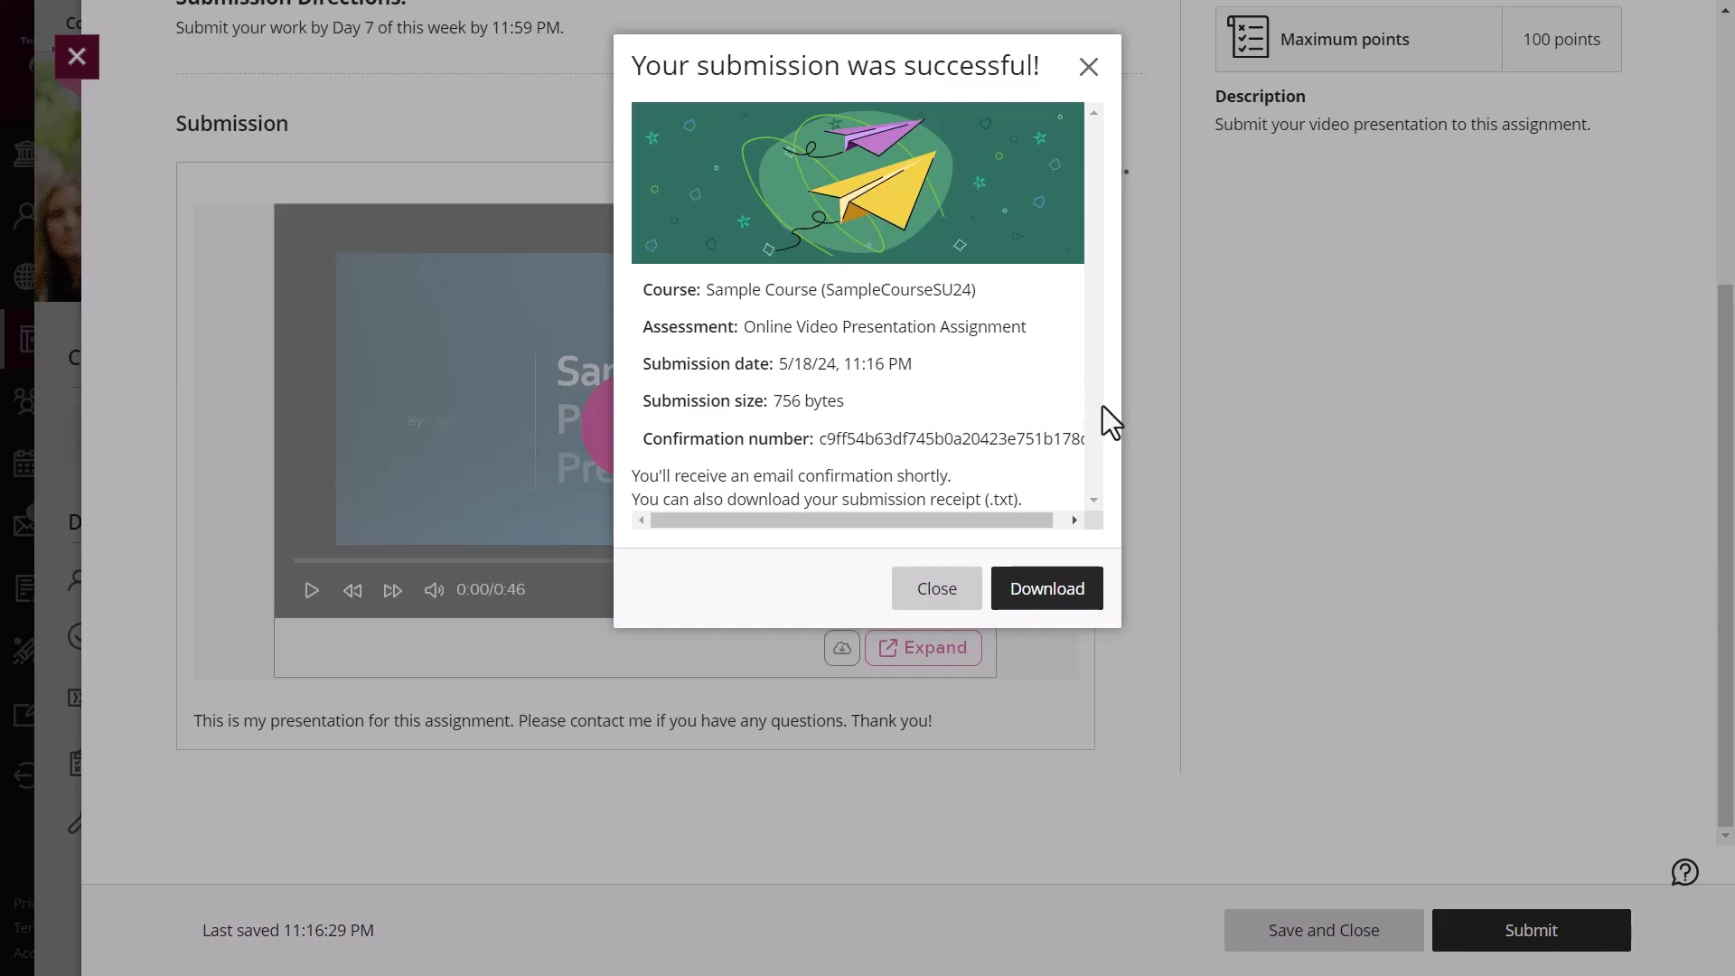
left_click(1073, 580)
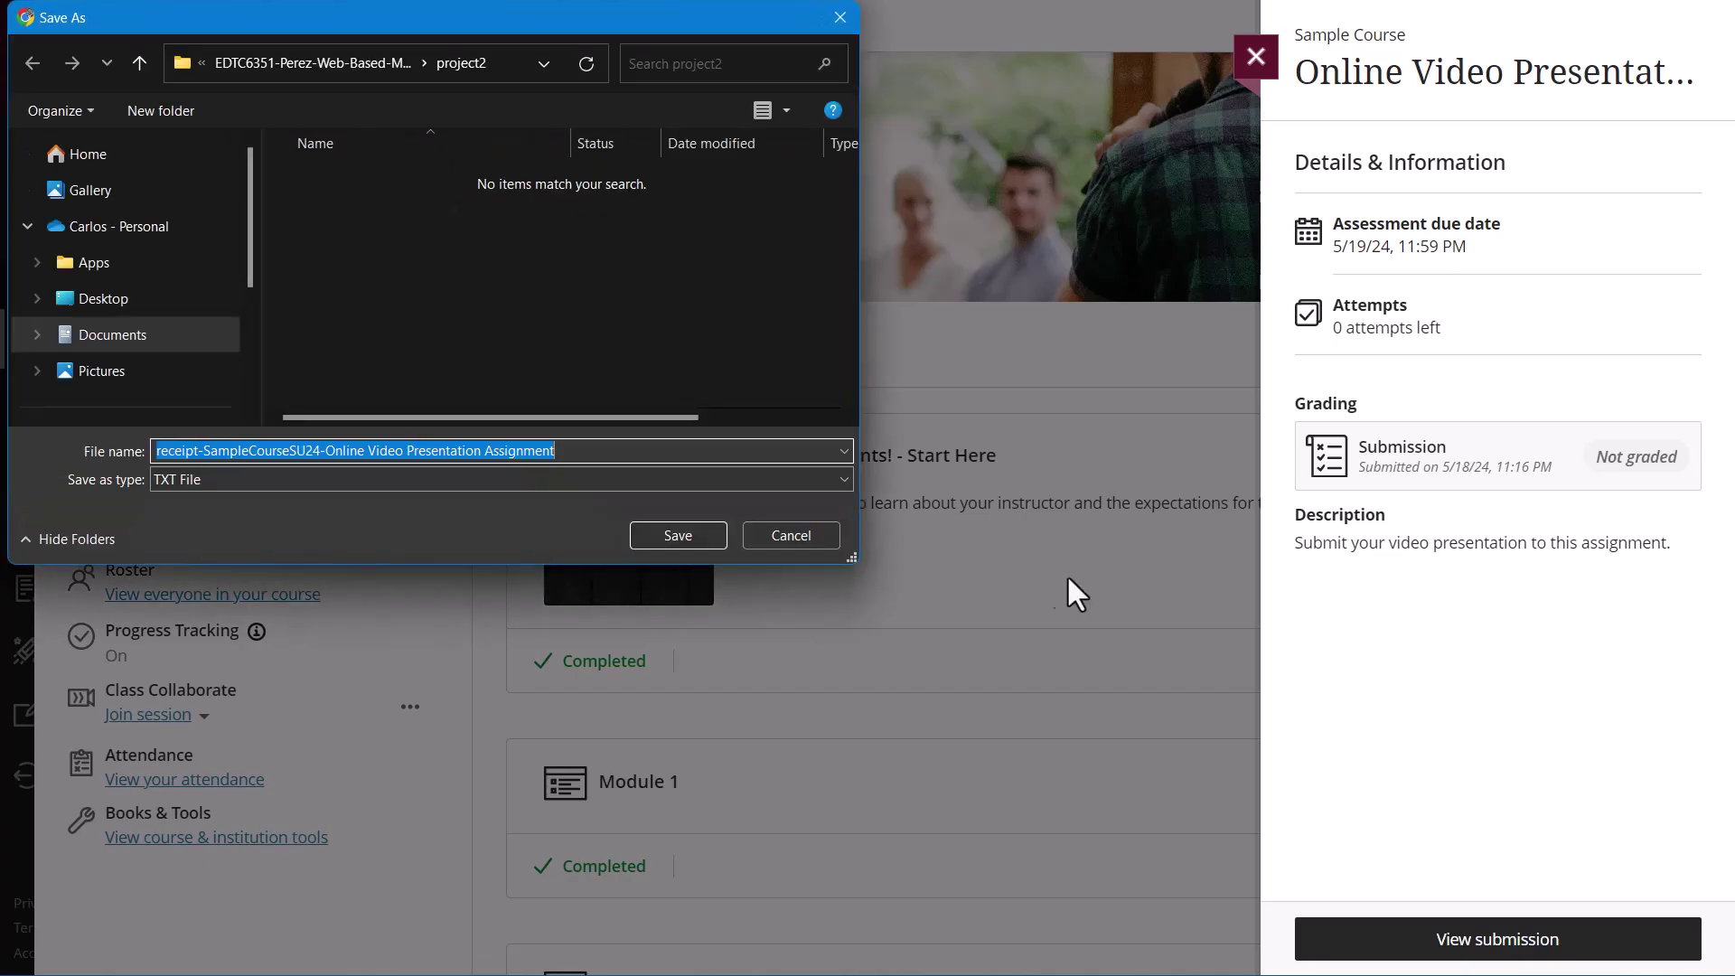
left_click(687, 537)
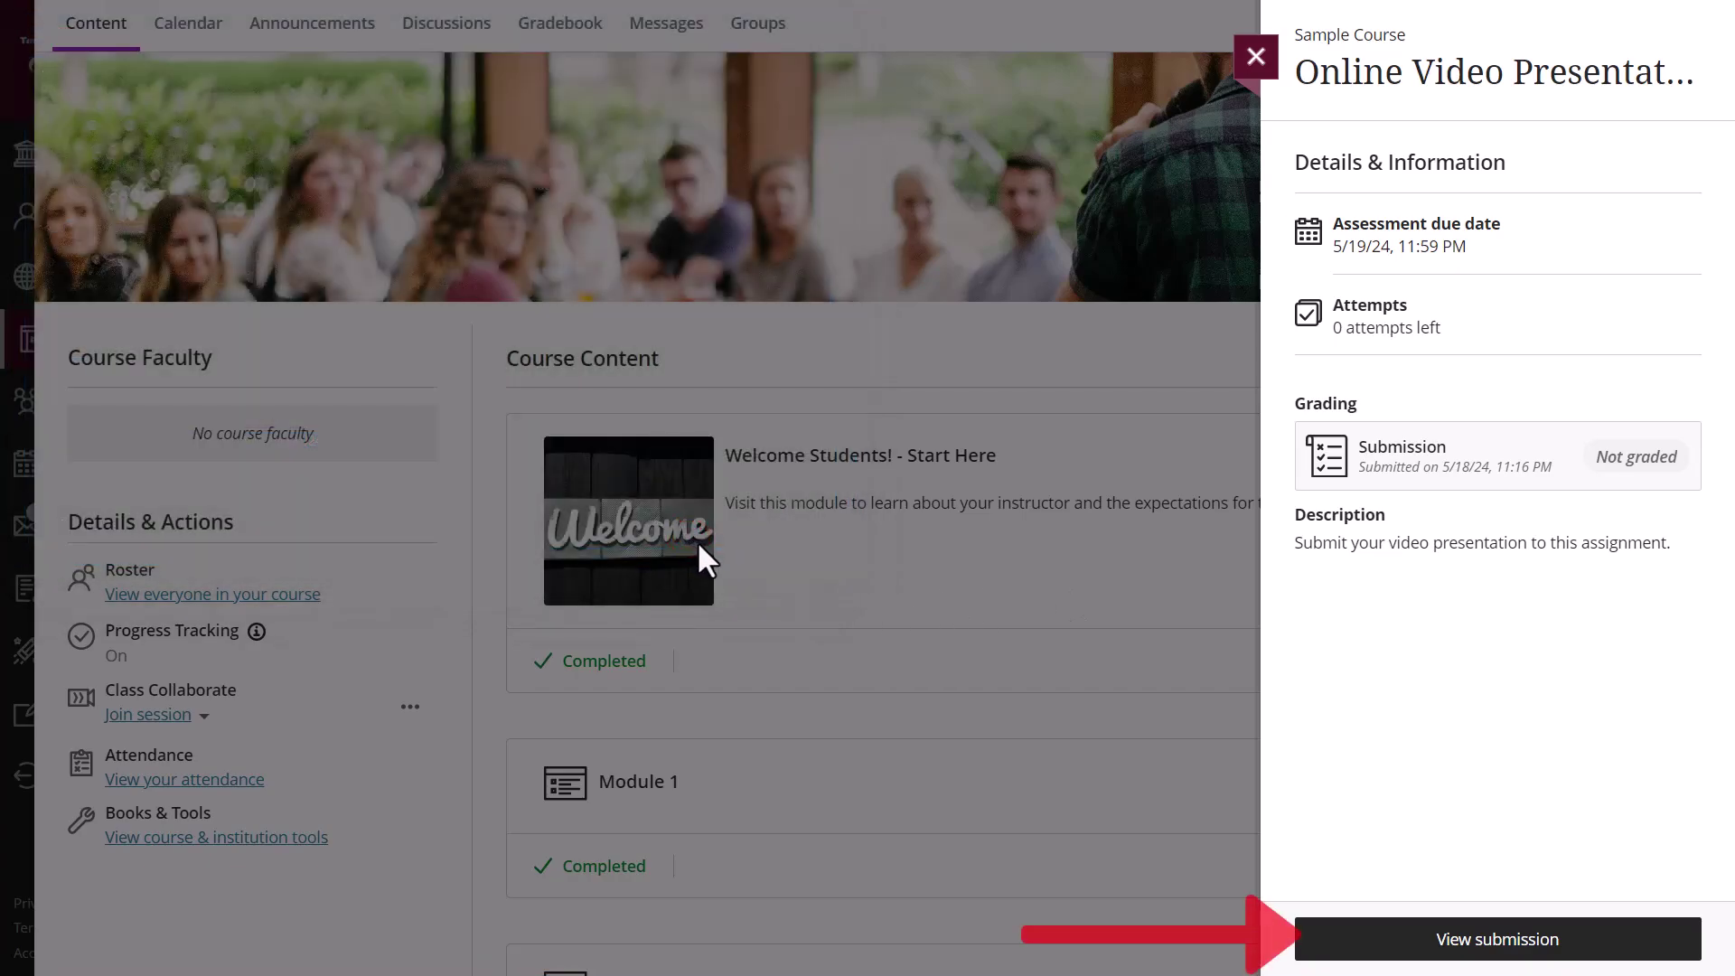
left_click(1359, 942)
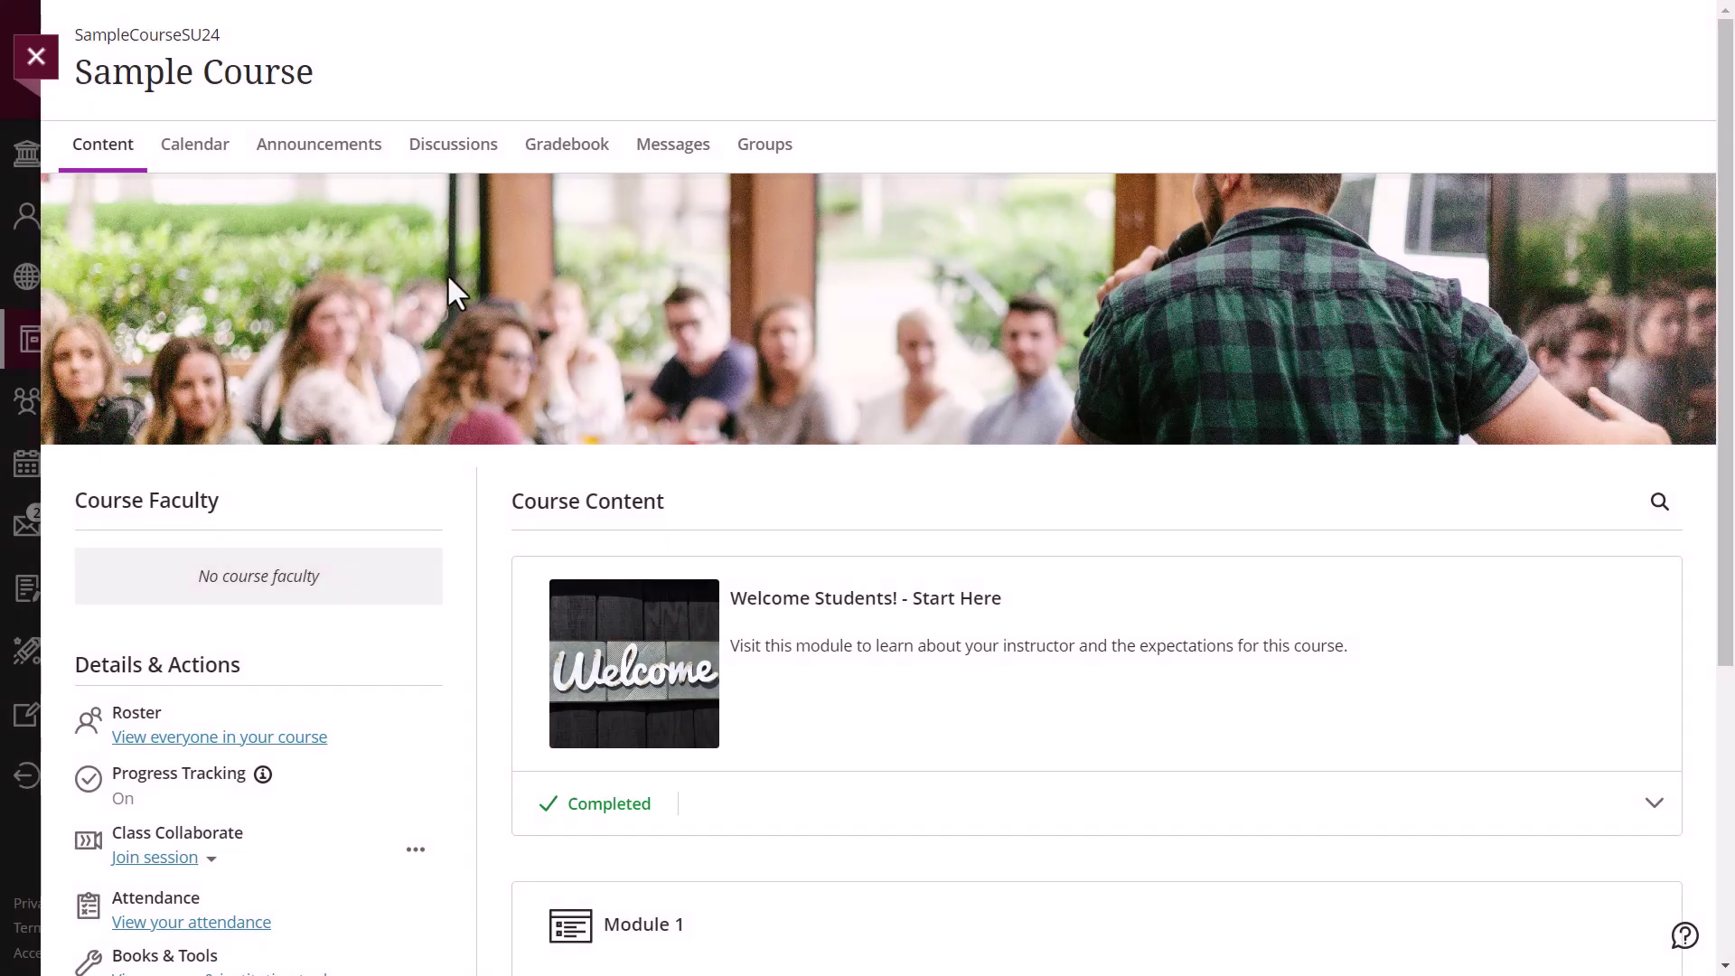
Step: Open the Online Video Presentation Assignment from the Gradebook and view its graded submission
left_click(555, 147)
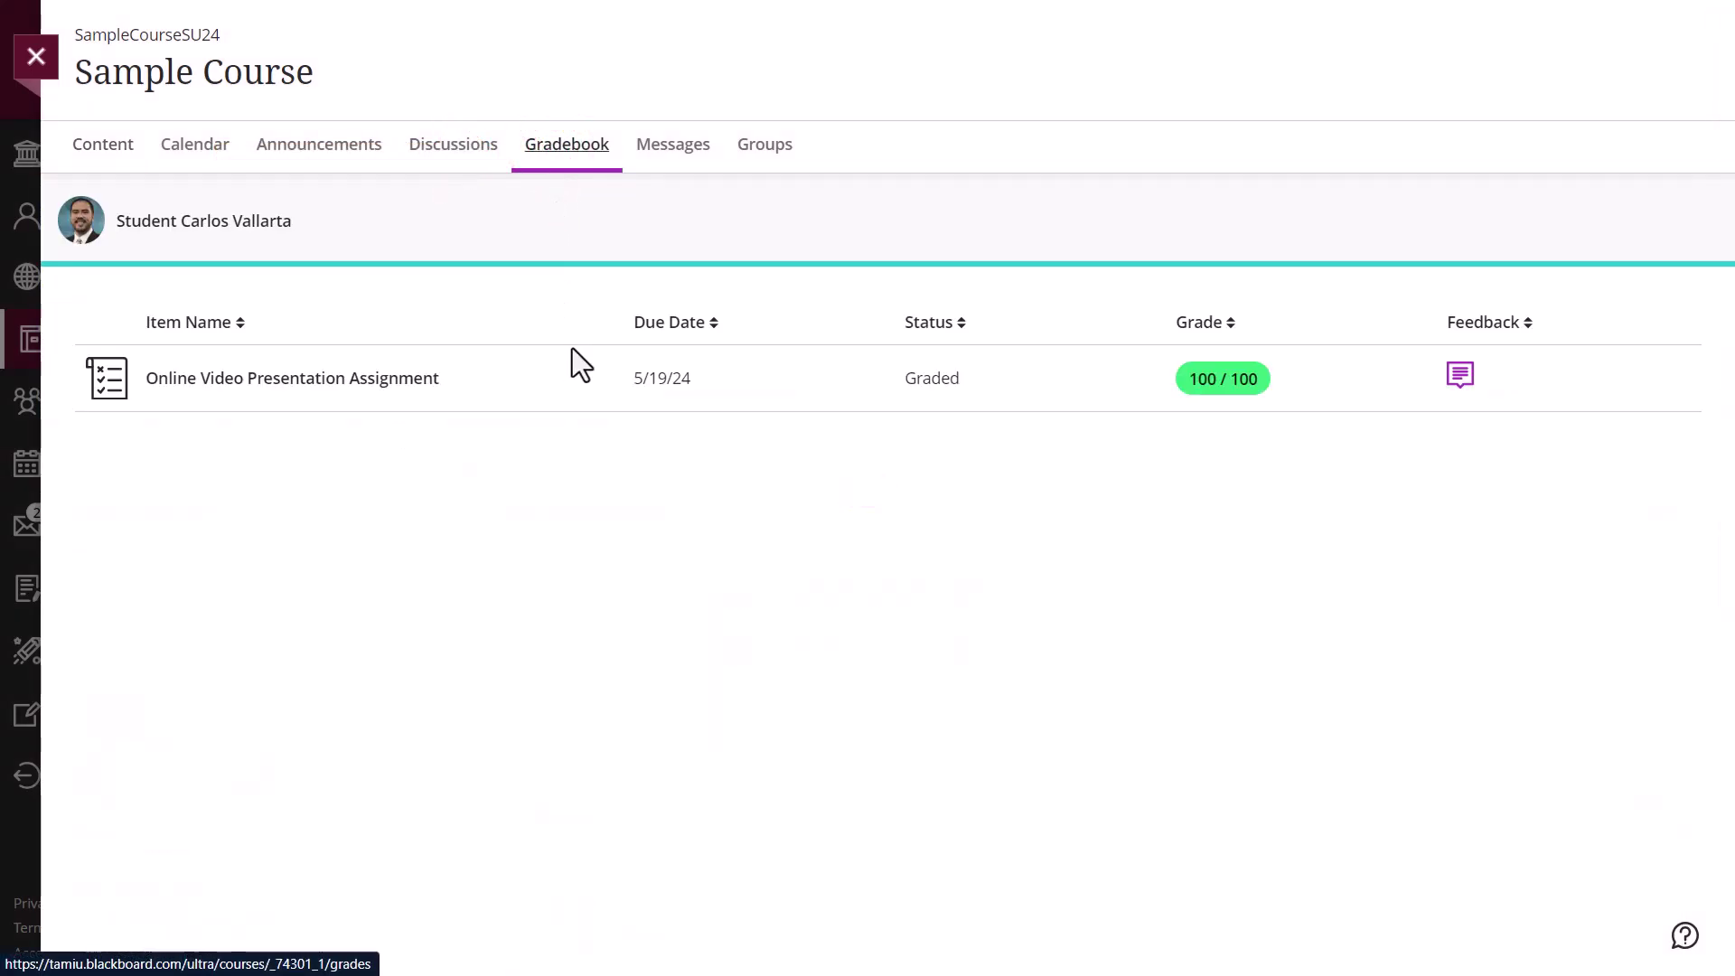
left_click(630, 388)
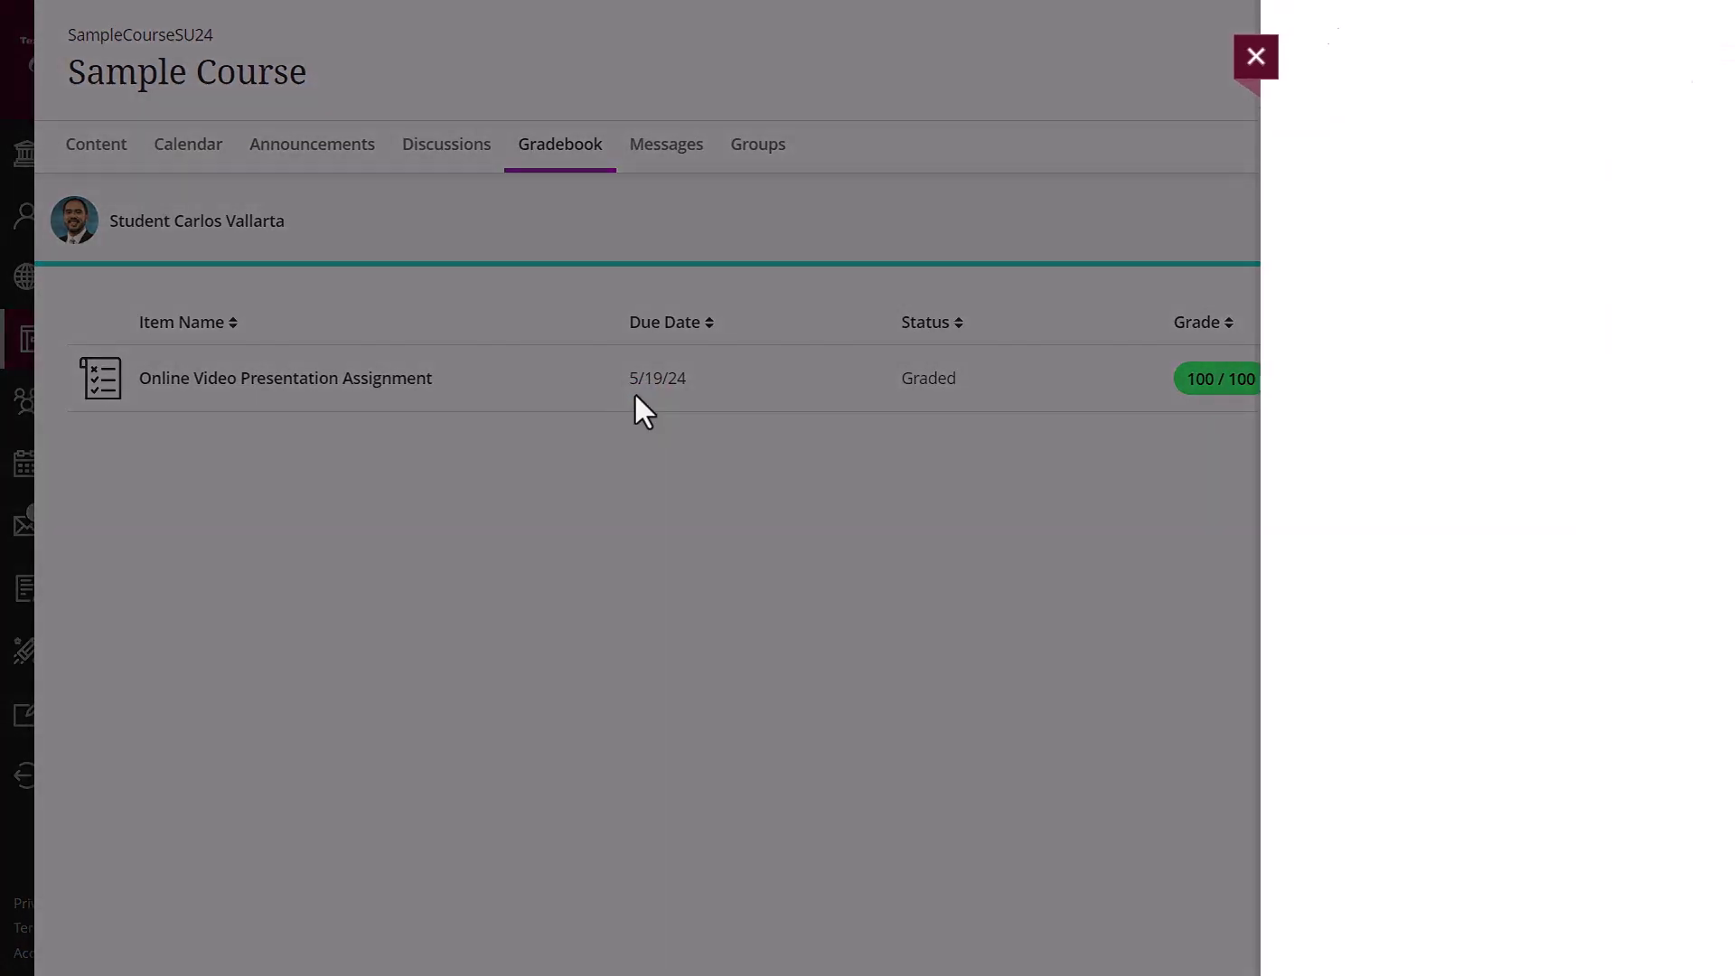
left_click(1448, 939)
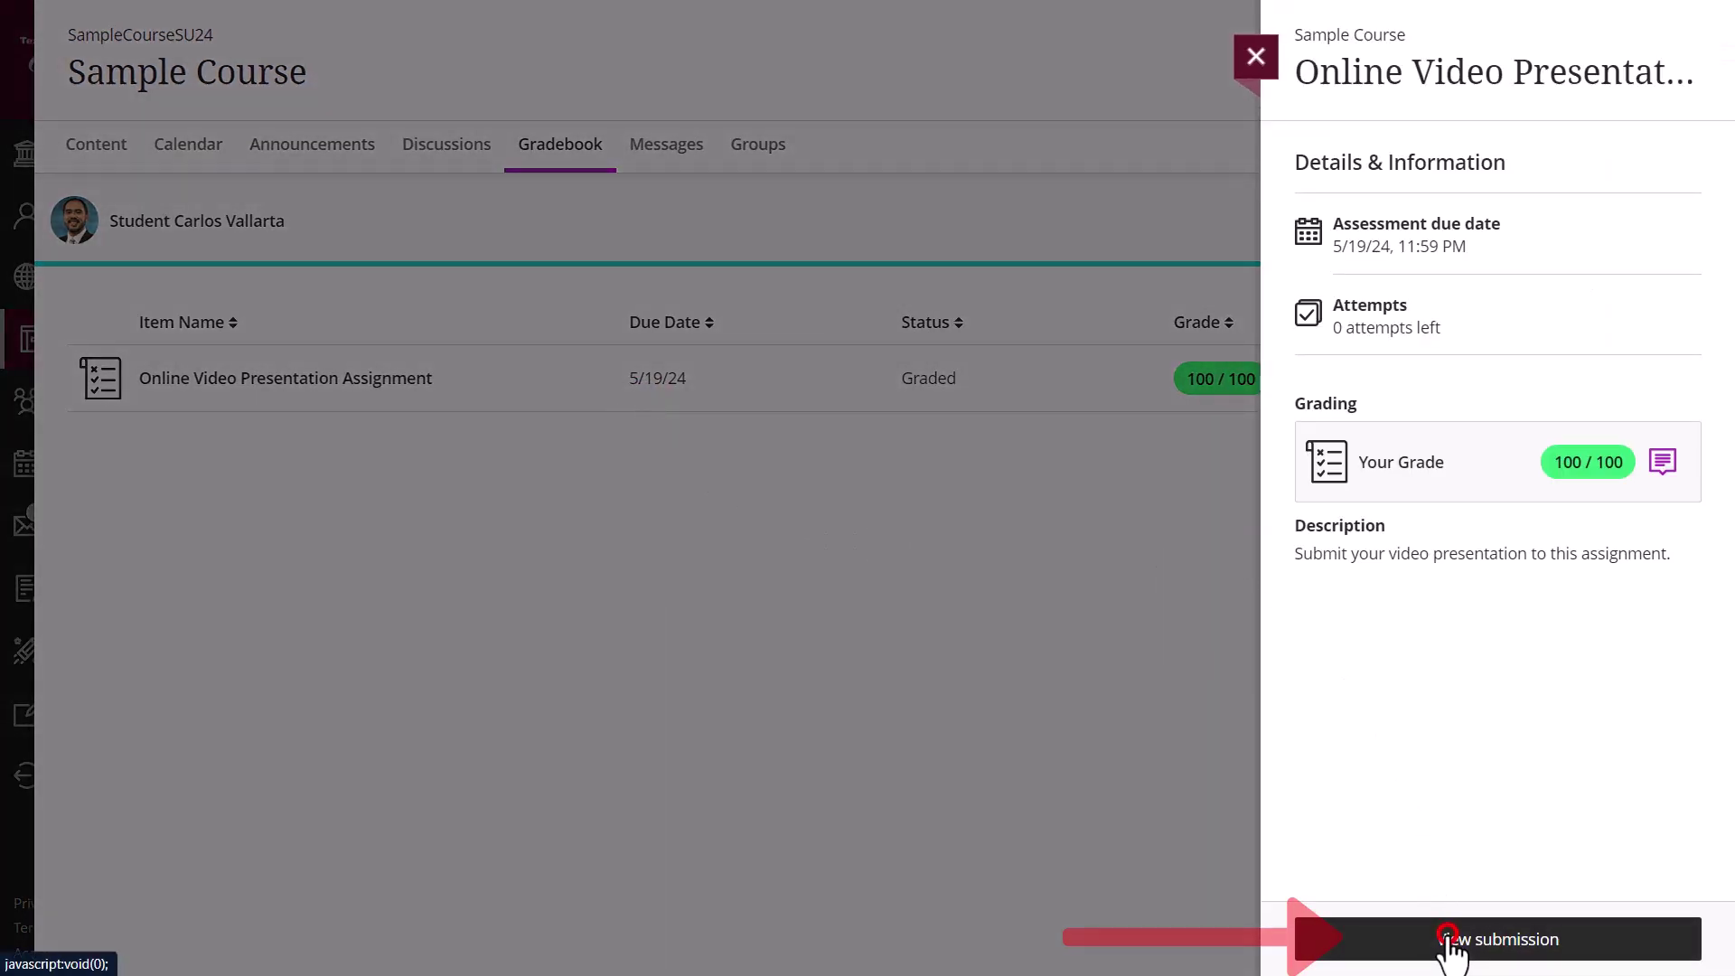